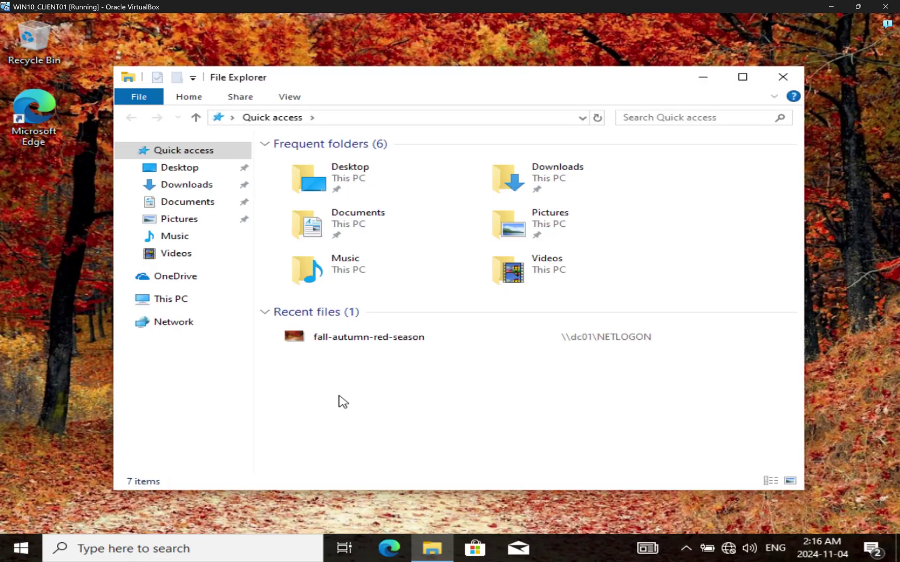
Connect to the \\dc01\ server in File Explorer and open its NETLOGON share.
click(449, 117)
text(\\)
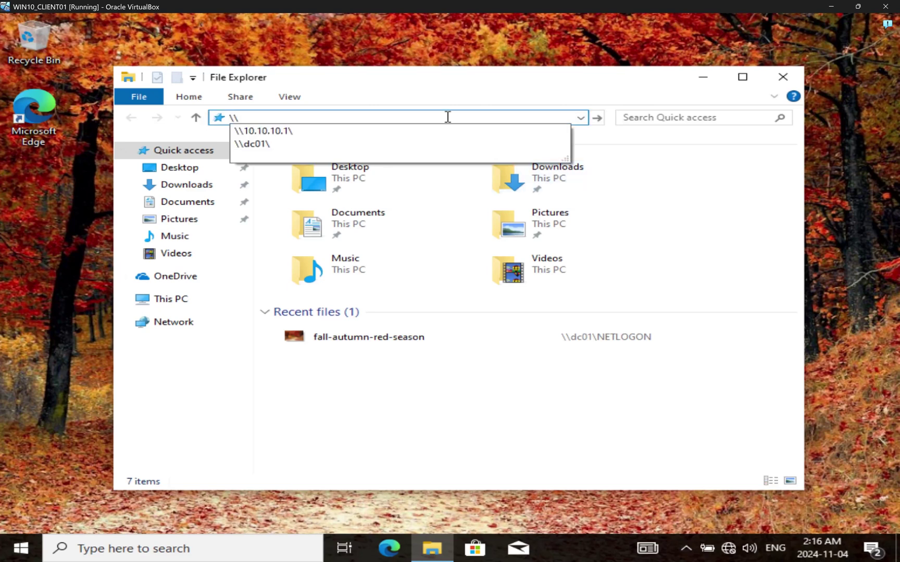
key(Down)
key(Down)
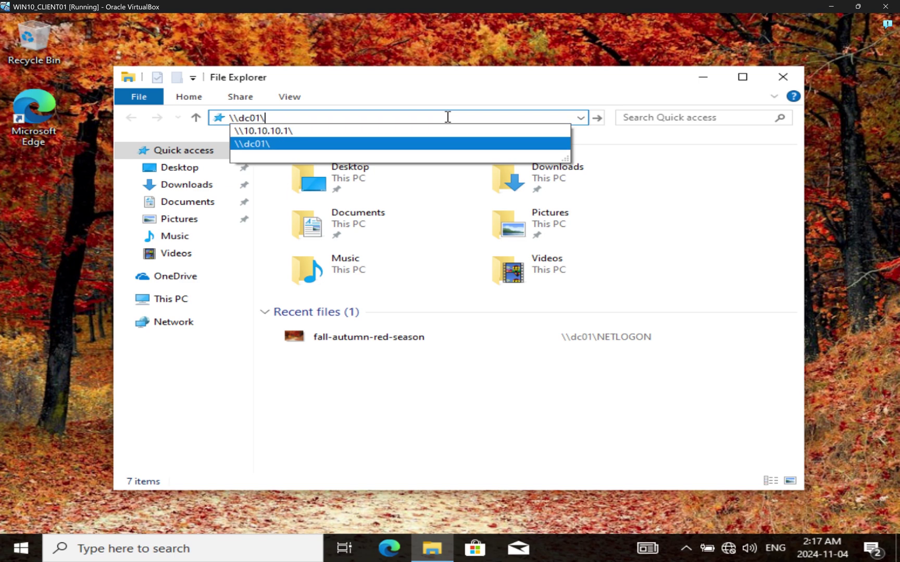
key(Return)
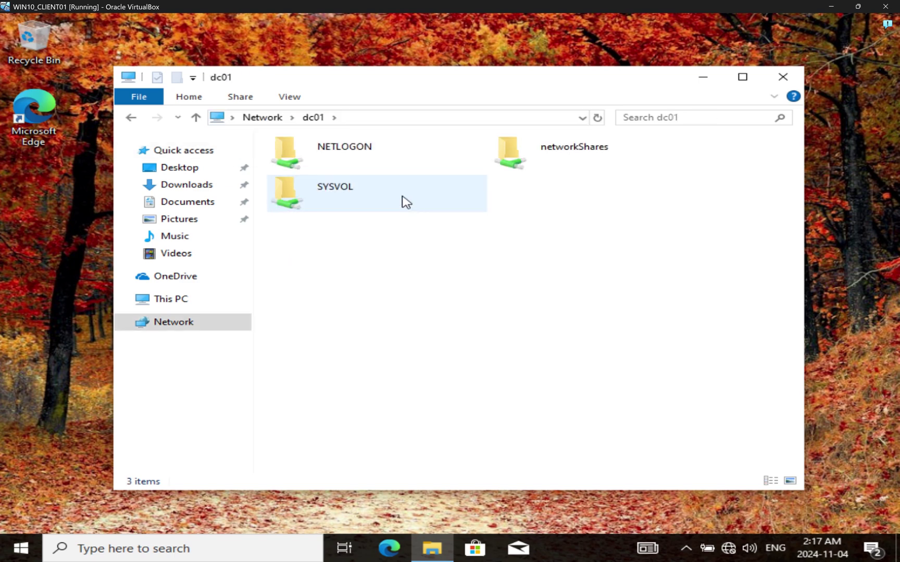
click(345, 154)
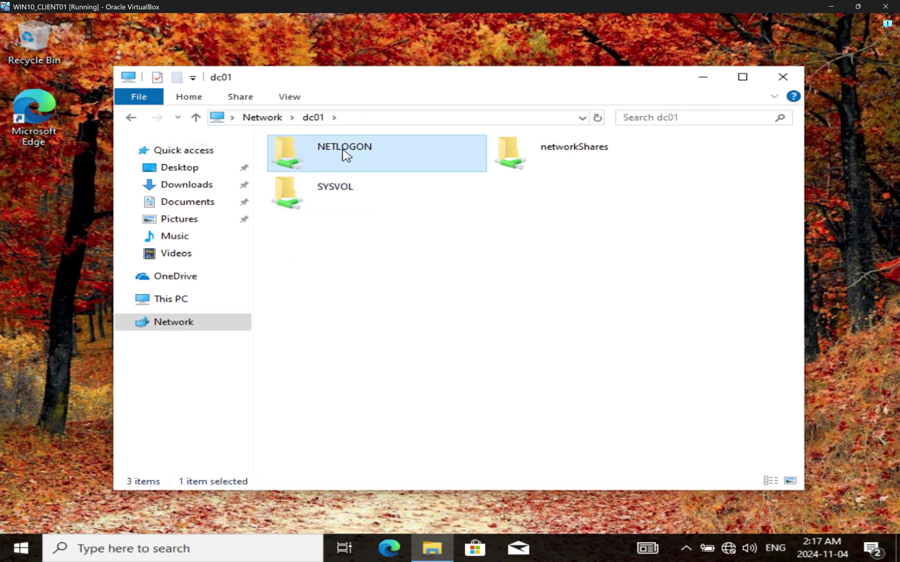
double_click(346, 154)
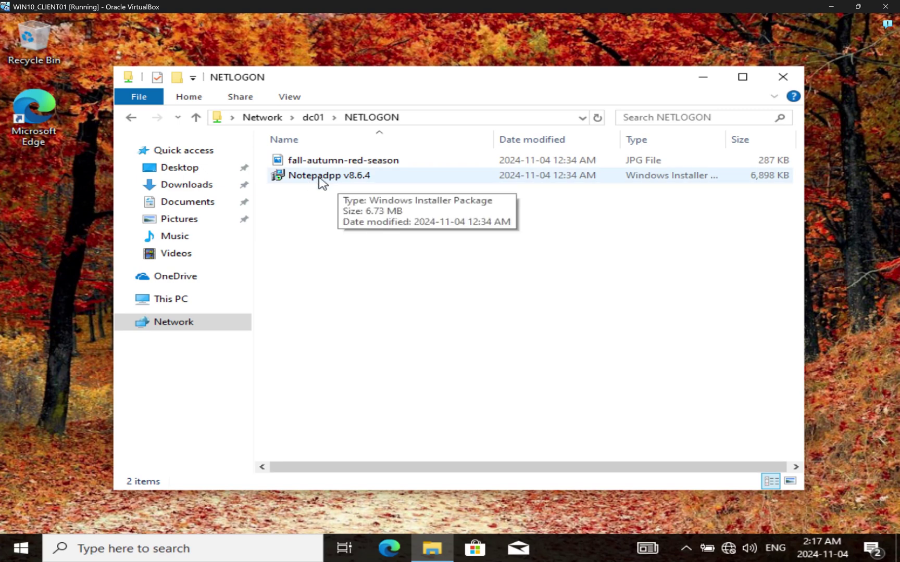
double_click(319, 177)
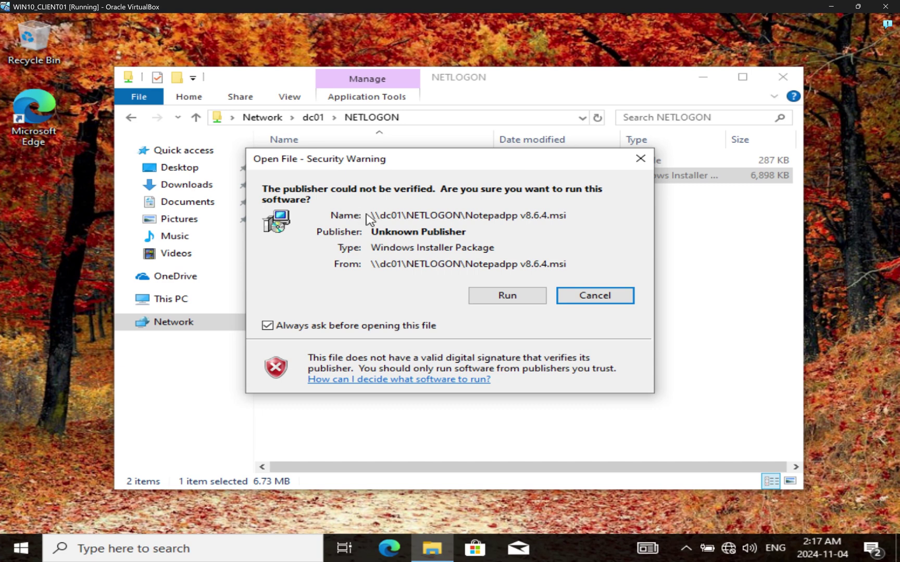
click(605, 301)
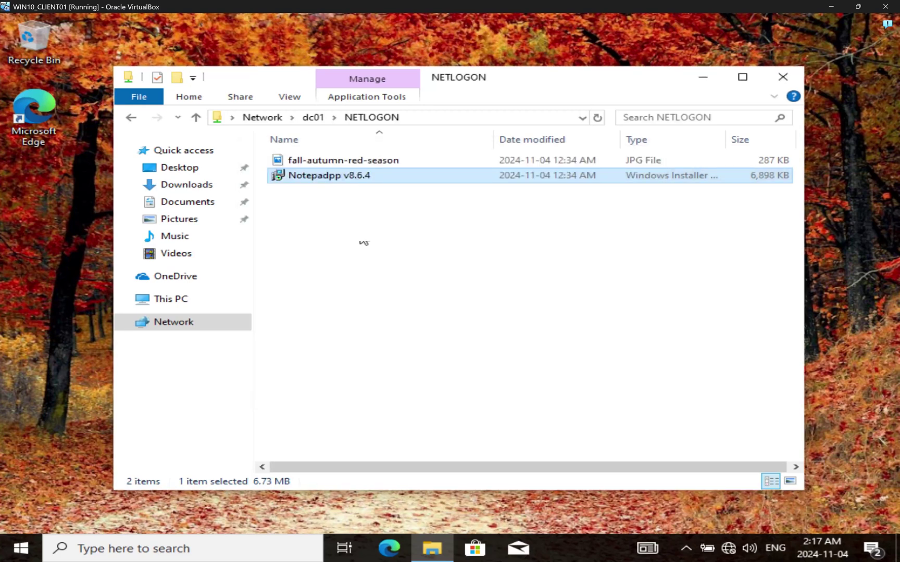
click(337, 195)
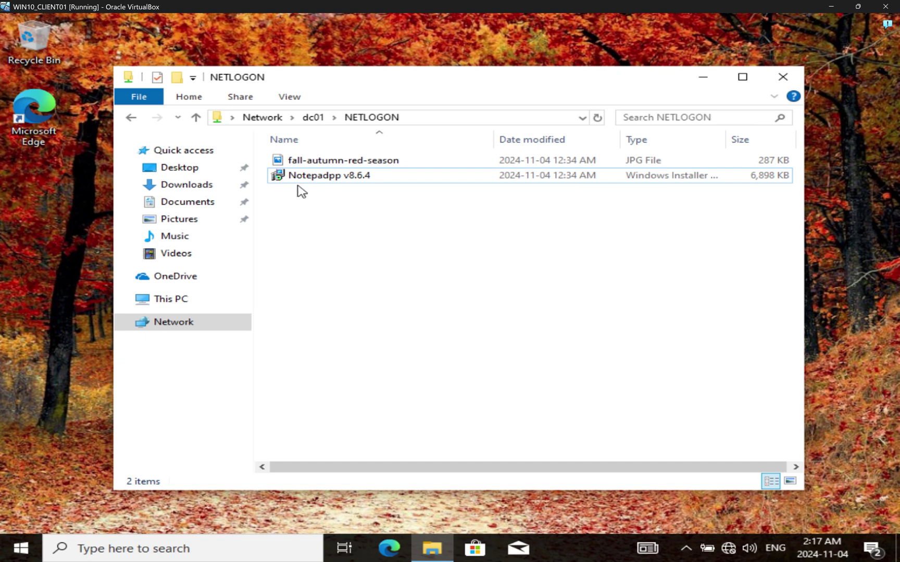
Switch to the DC01 virtual machine and view the policies linked to KLA Domain Computers in Group Policy Management.
mouse_move(526, 560)
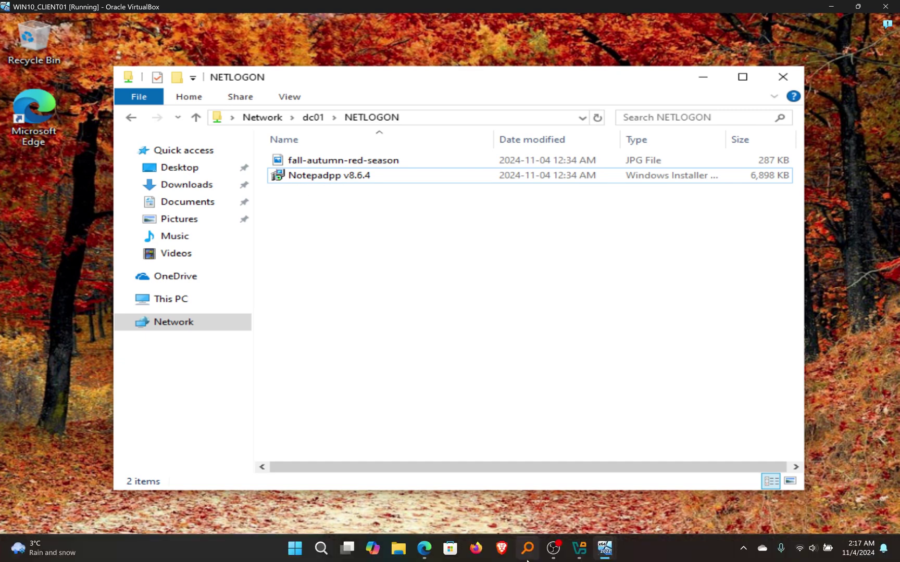
mouse_move(604, 558)
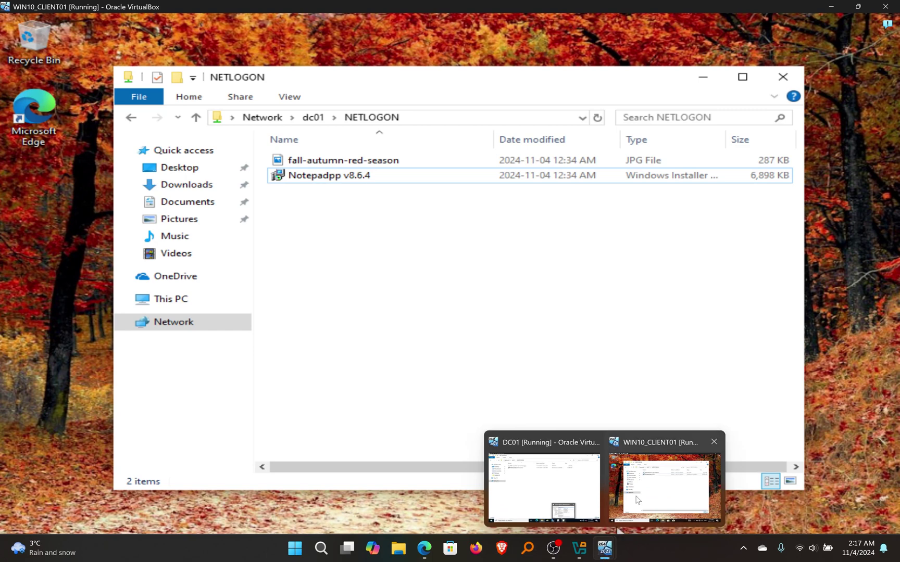
click(521, 490)
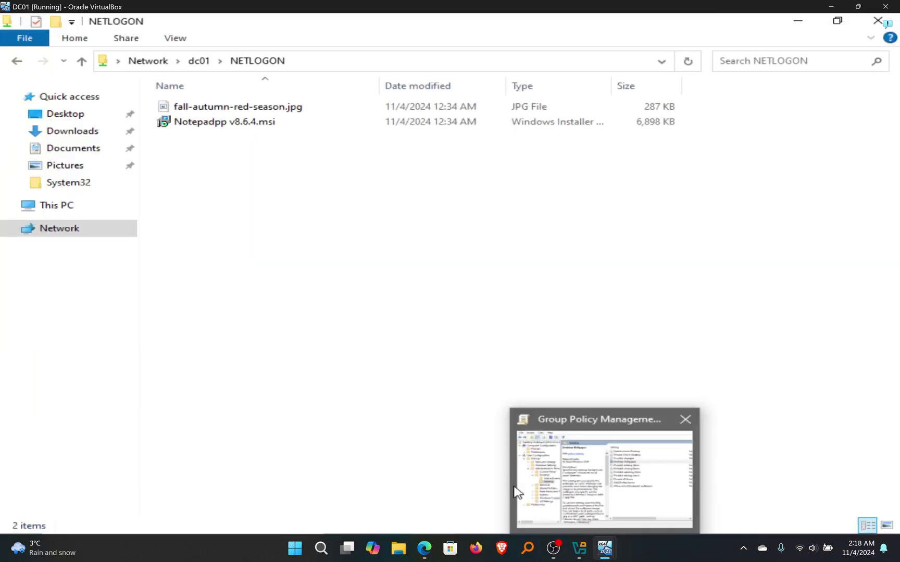
click(573, 487)
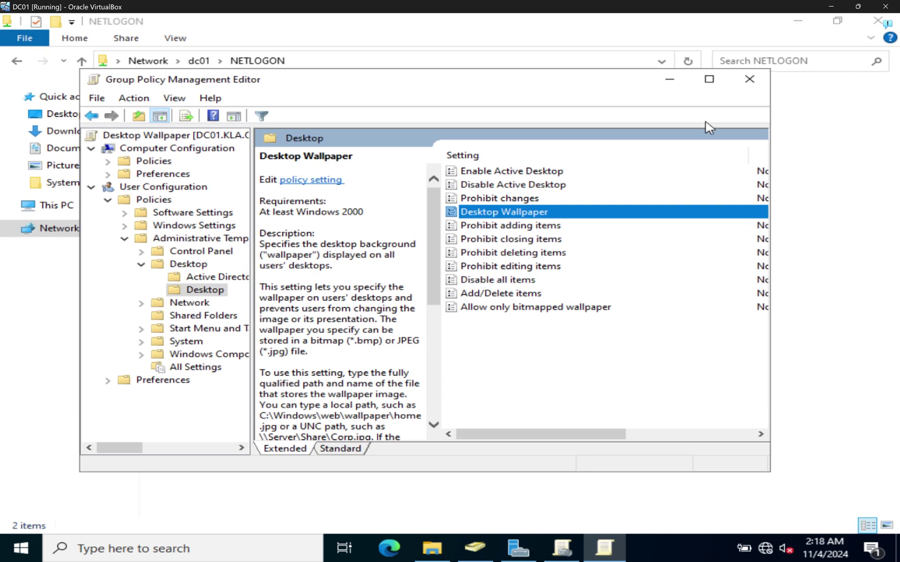
click(568, 548)
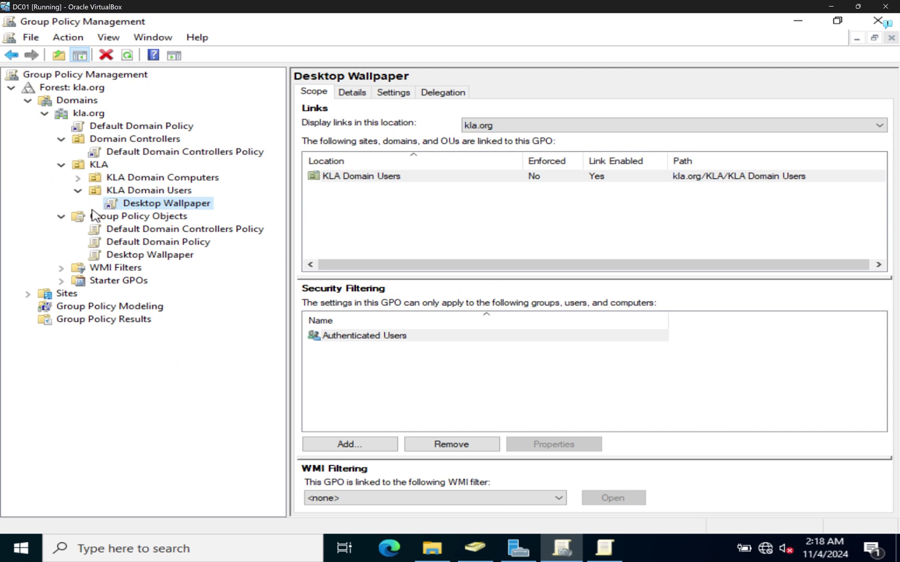
click(146, 180)
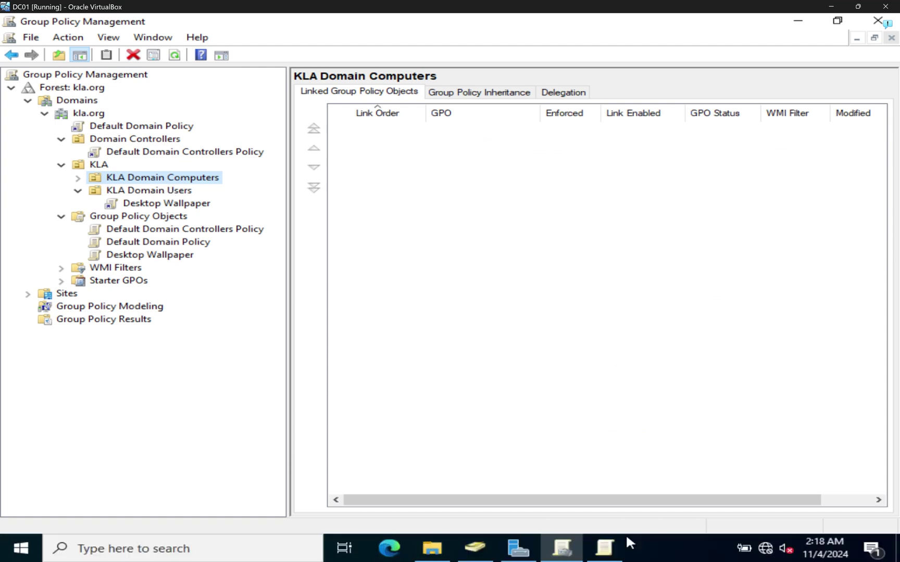
In Active Directory Users and Computers, move the computer WIN10-CLIENT01 from Computers into the KLA Domain Computers OU.
click(491, 549)
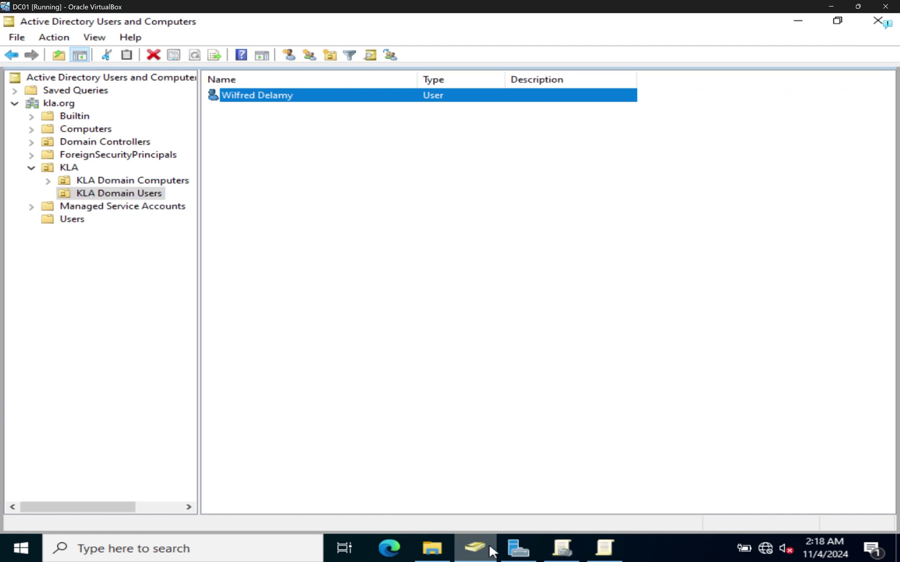
click(134, 182)
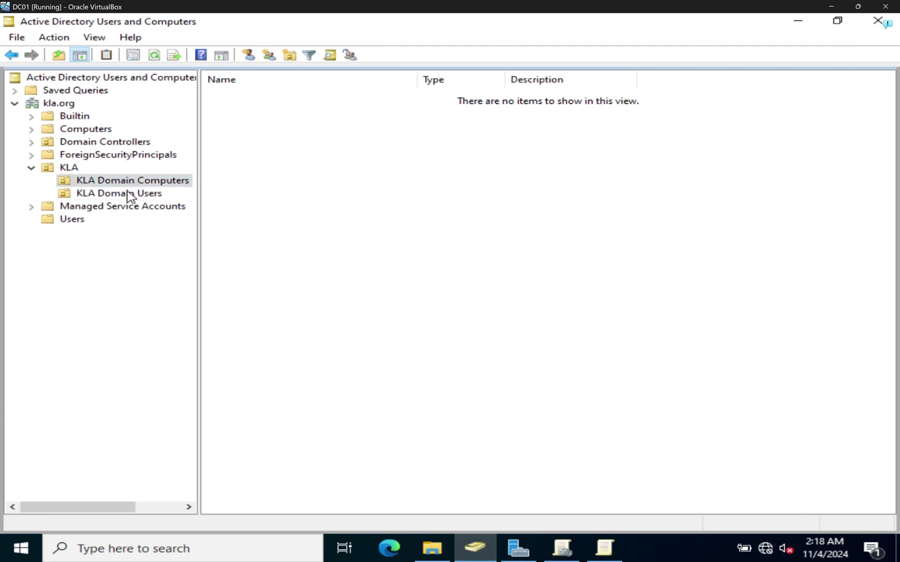
click(85, 130)
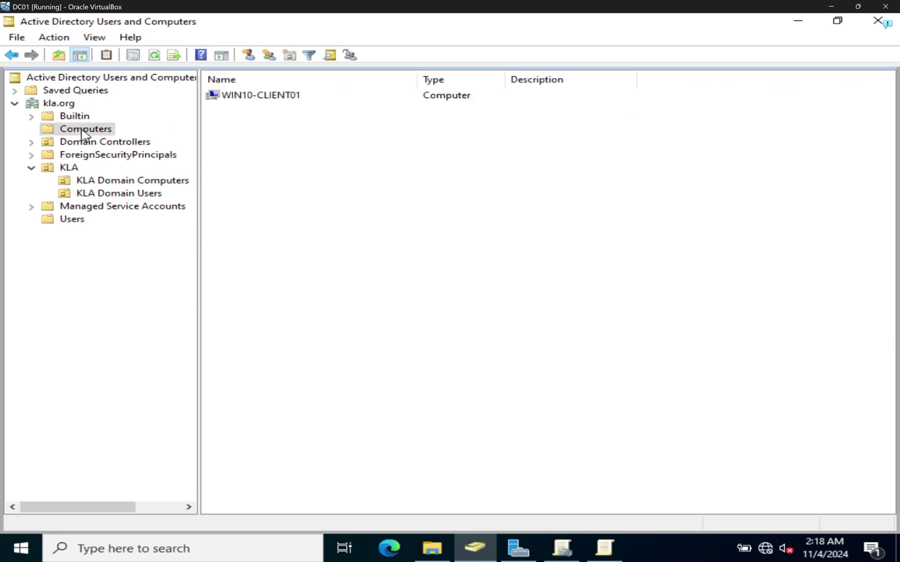
right_click(259, 100)
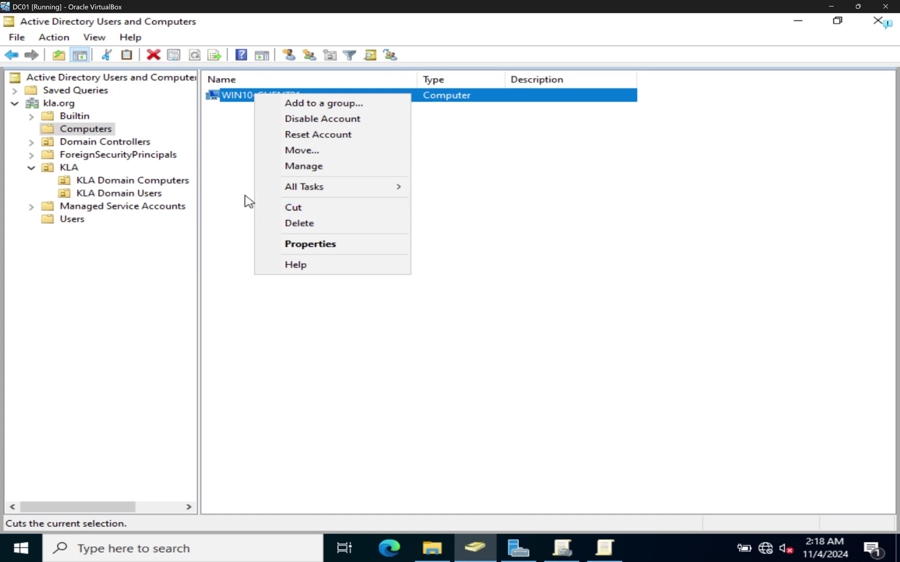
click(218, 180)
drag(218, 96, 127, 184)
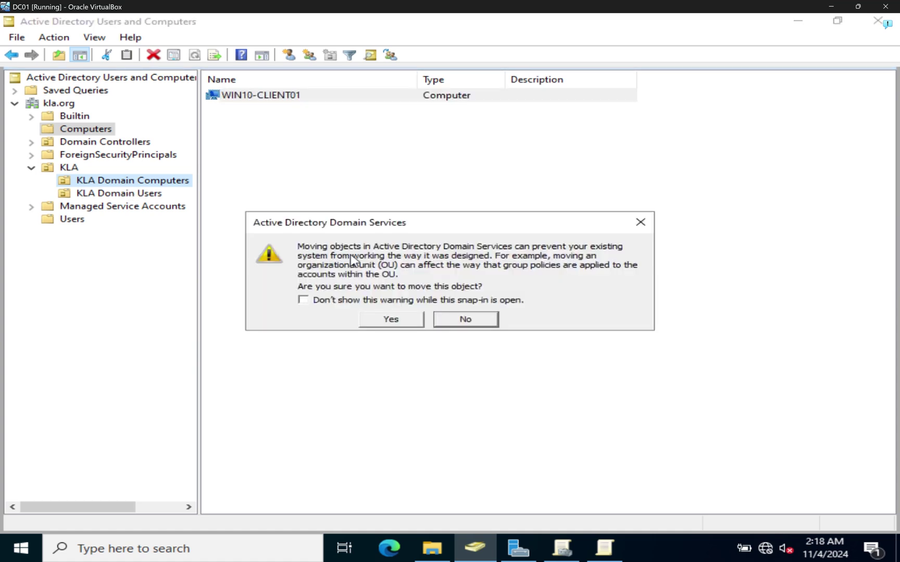
click(391, 319)
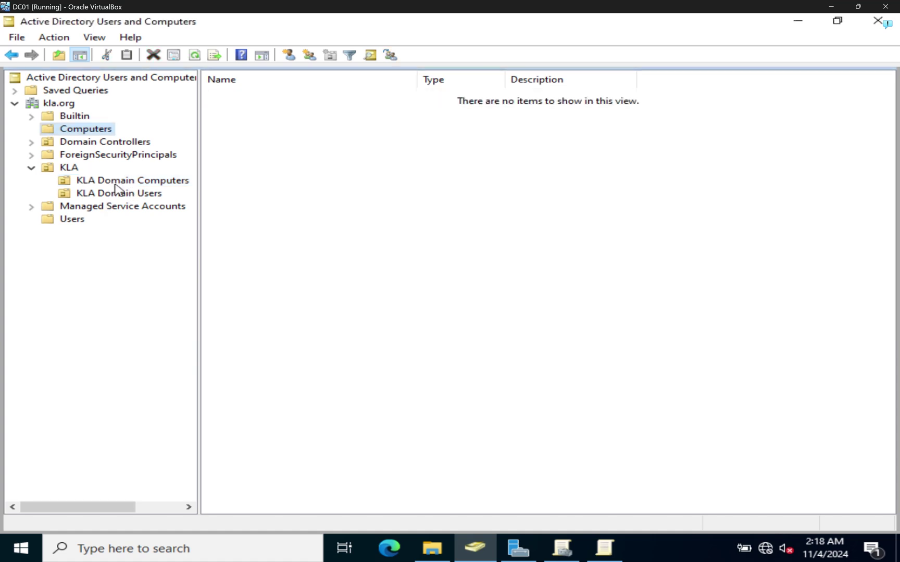
Check the contents of the KLA Domain Computers OU and the default Computers container.
click(116, 182)
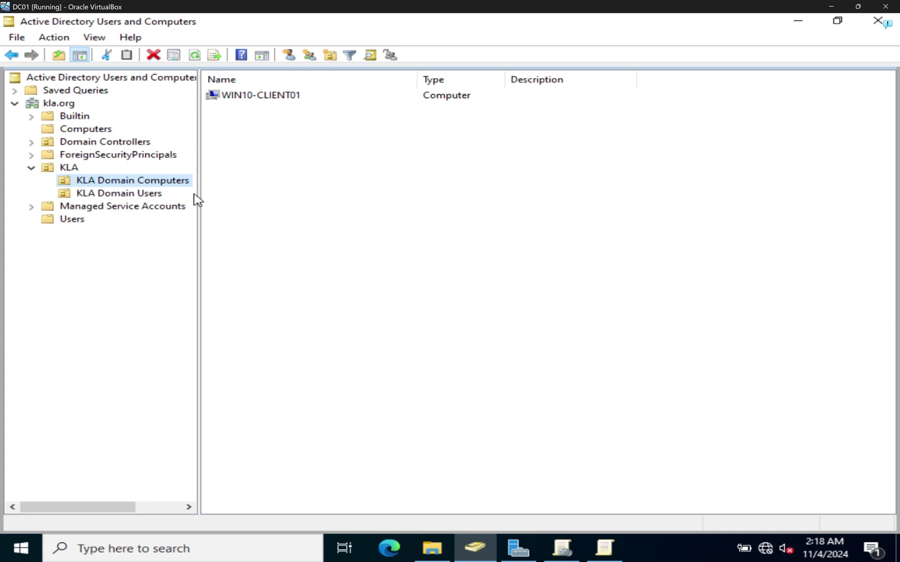
click(86, 133)
click(115, 182)
Close the Group Policy Management Editor window that shows the Desktop Wallpaper policy.
mouse_move(604, 548)
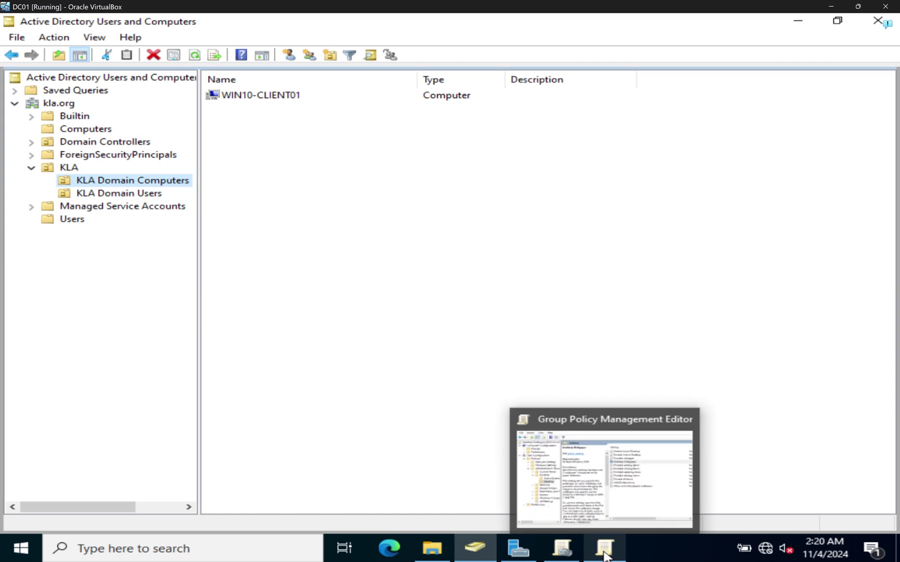
click(615, 507)
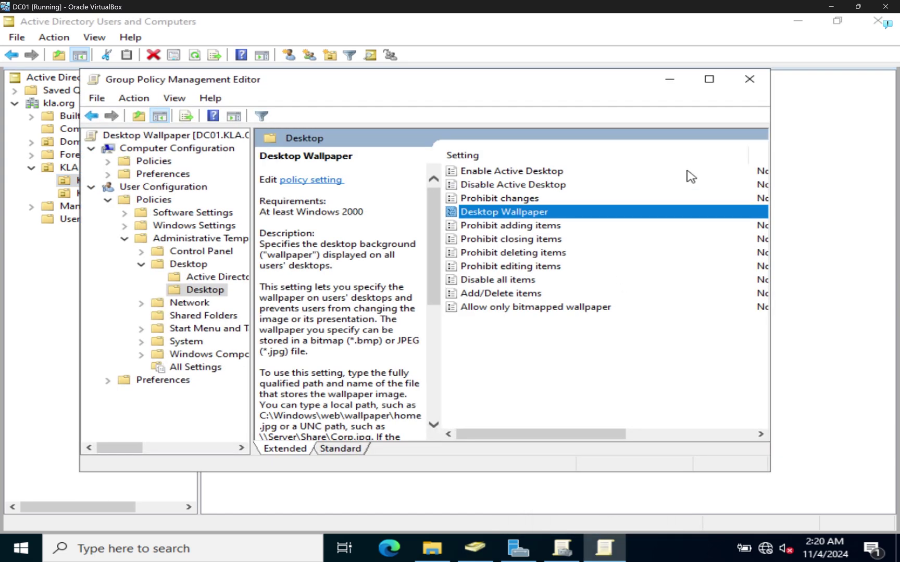
click(750, 86)
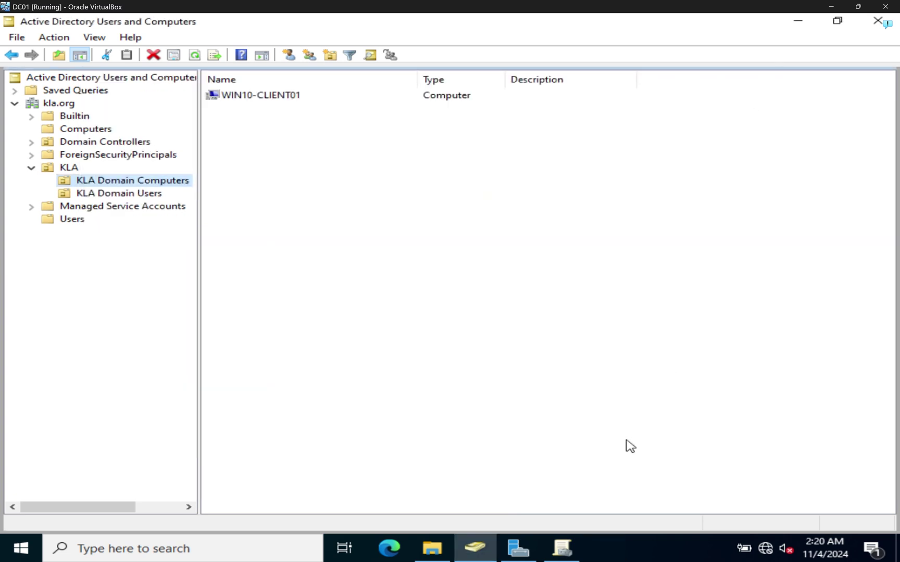
In Group Policy Management, create a GPO named Notepad++ Installer linked to the KLA Domain Computers OU.
click(562, 547)
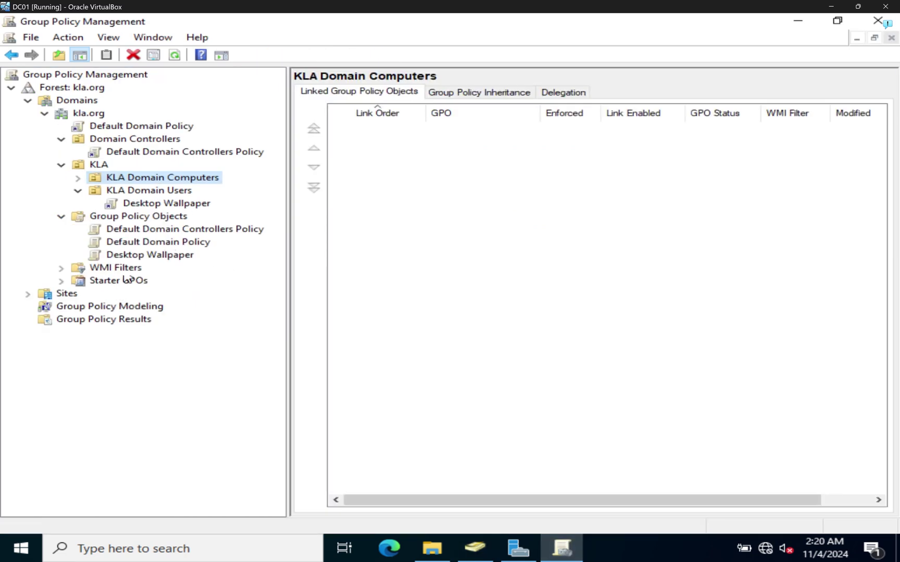
right_click(144, 183)
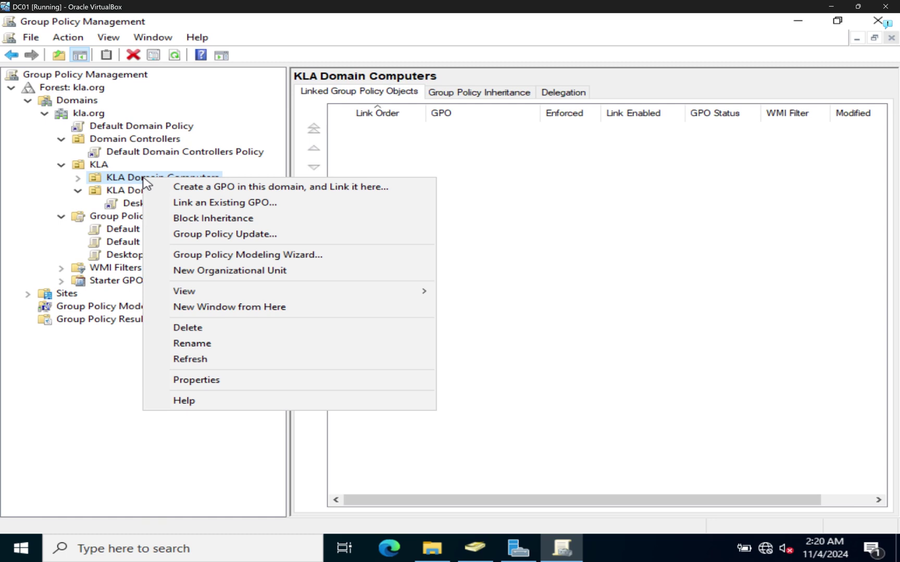
click(213, 191)
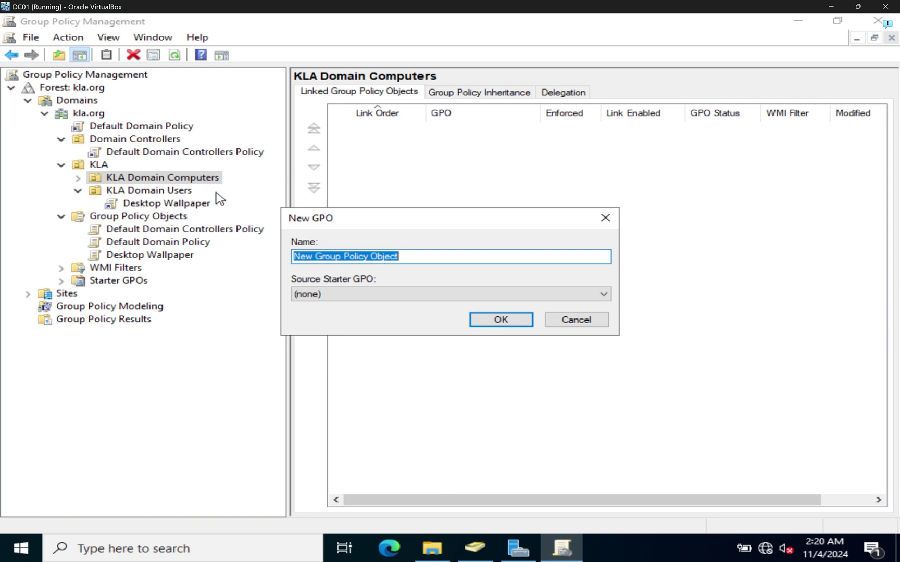
text(Notepad)
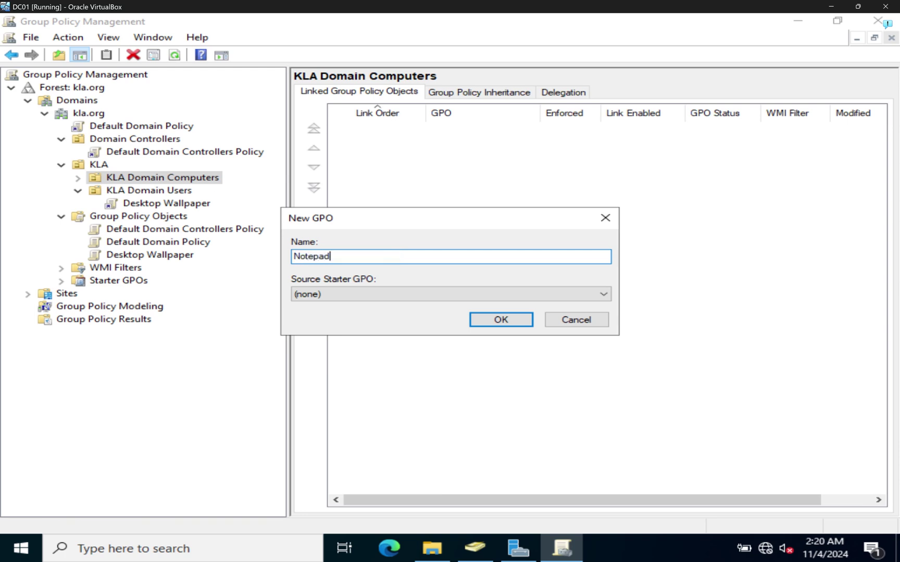
text(++ IN)
key(BackSpace)
key(BackSpace)
text(Installer)
click(497, 324)
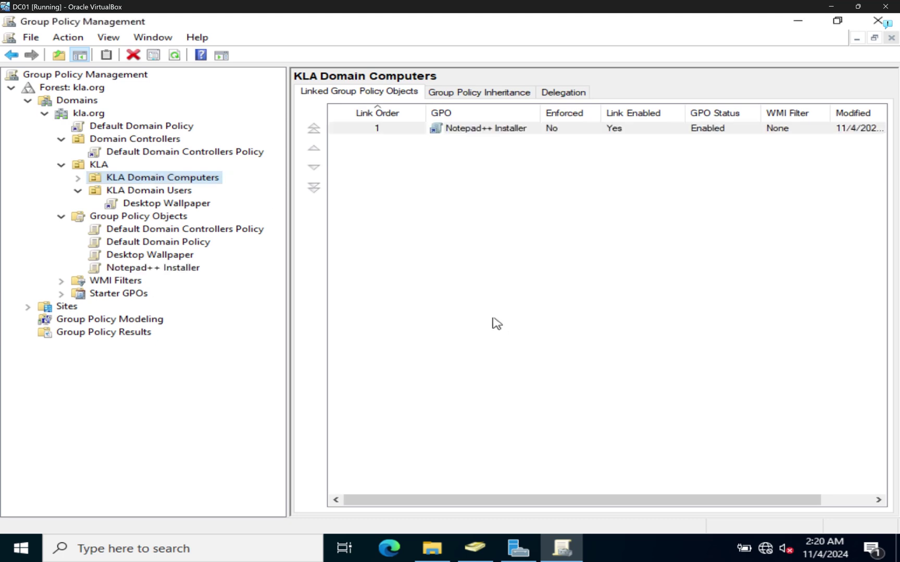
Review the Desktop Wallpaper link, then the scope of the Notepad++ Installer link under KLA Domain Computers.
click(140, 203)
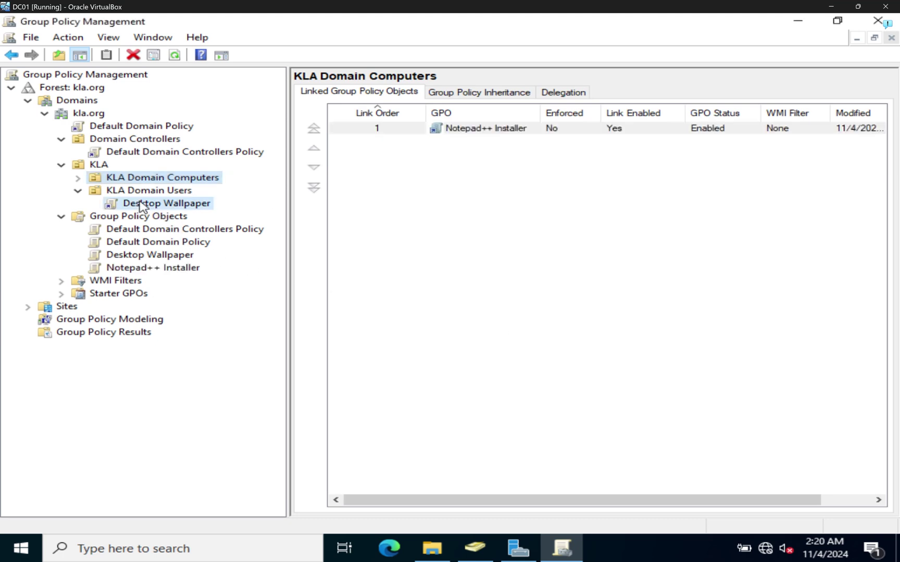
click(598, 308)
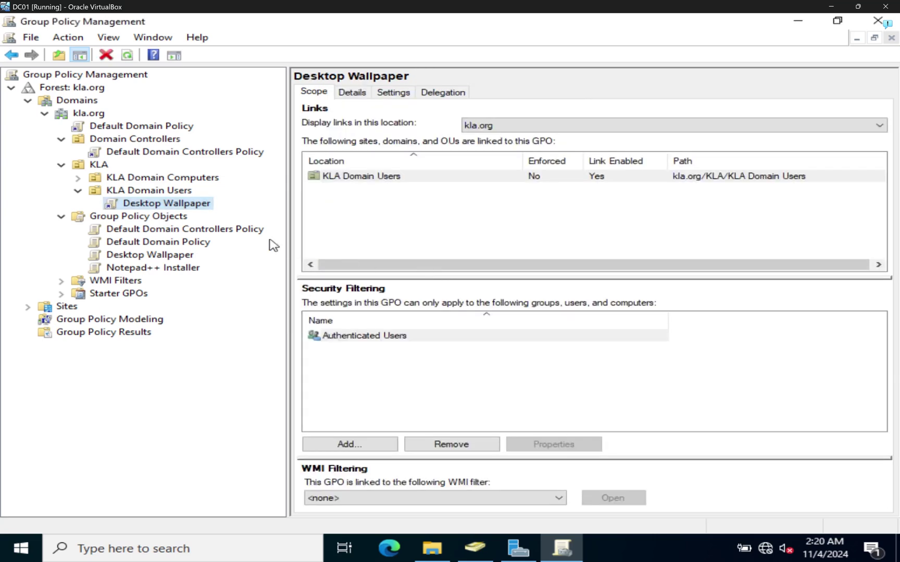
click(78, 178)
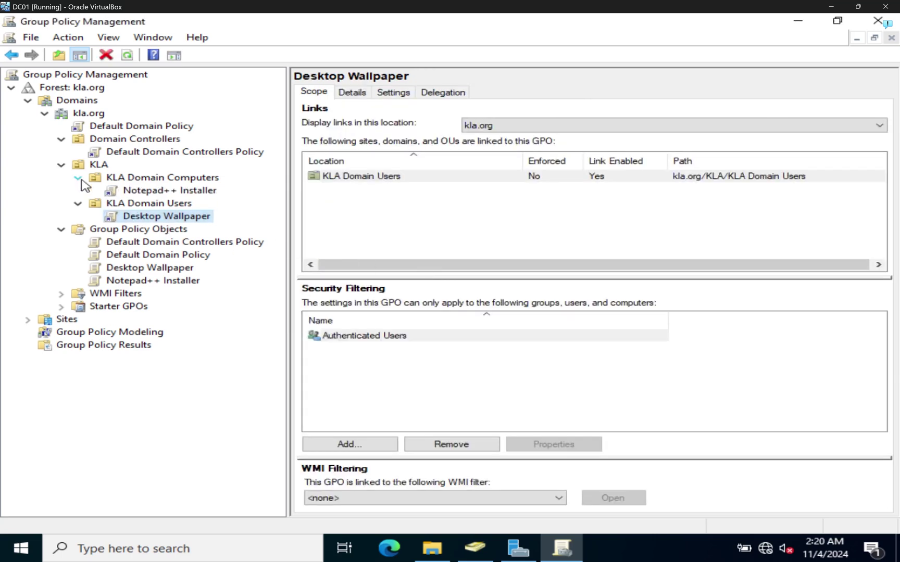
click(168, 192)
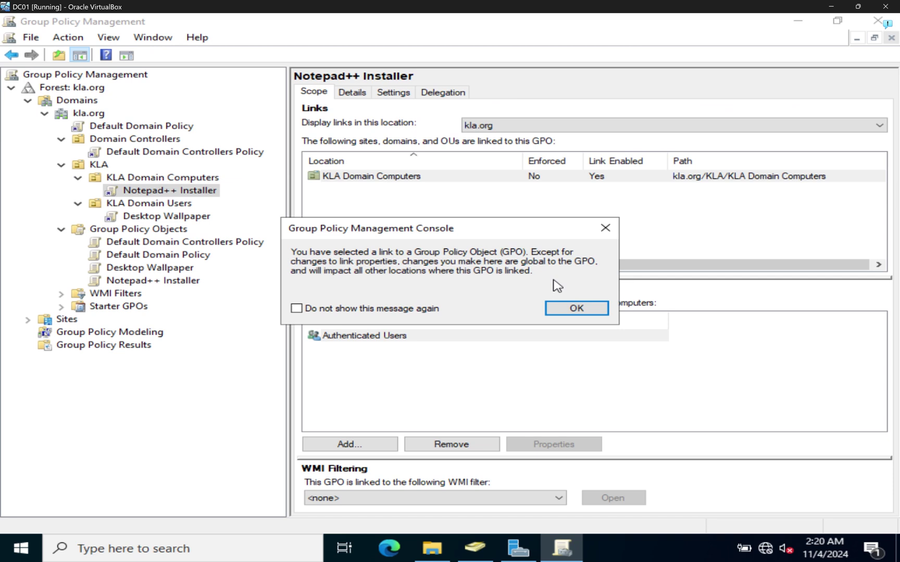
click(577, 309)
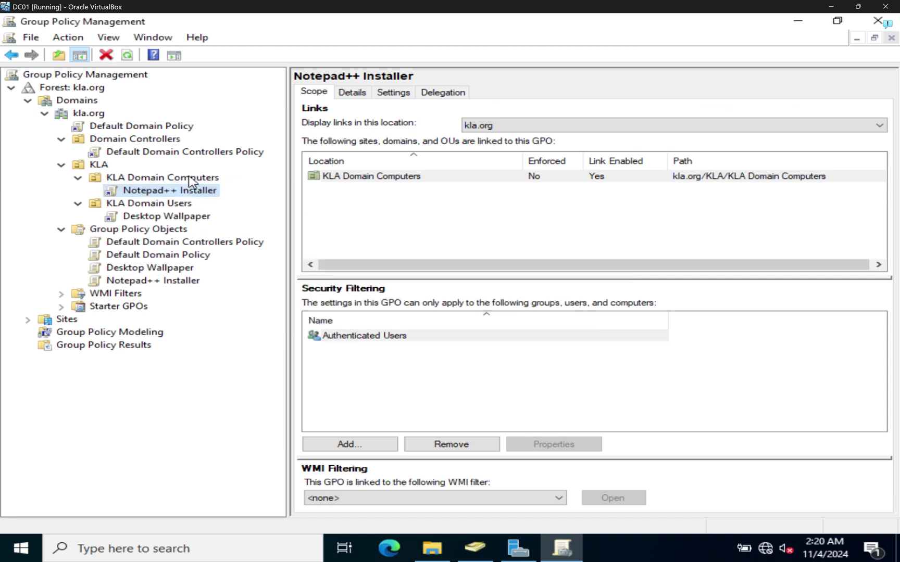
Delete the Notepad++ Installer link from the KLA Domain Computers OU, keeping the GPO itself.
right_click(151, 191)
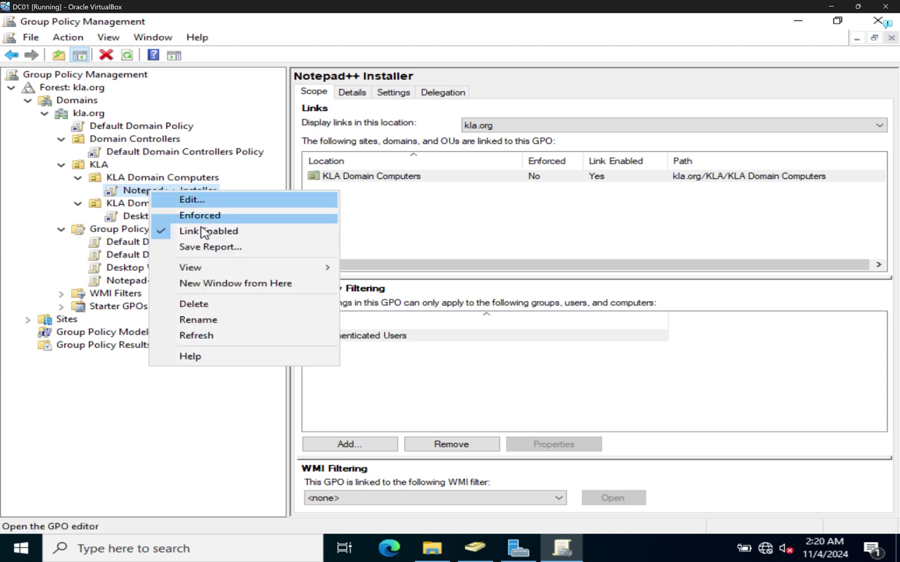
click(211, 305)
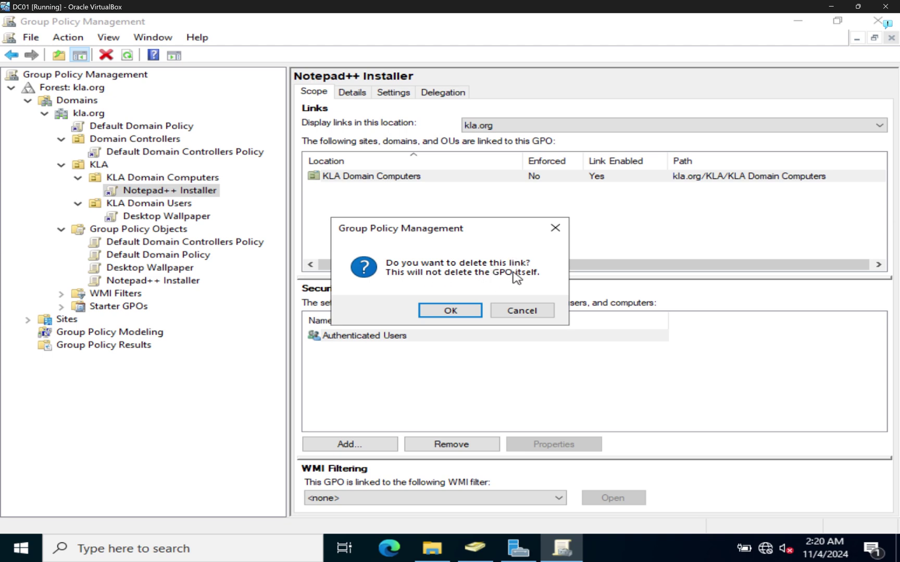
click(449, 313)
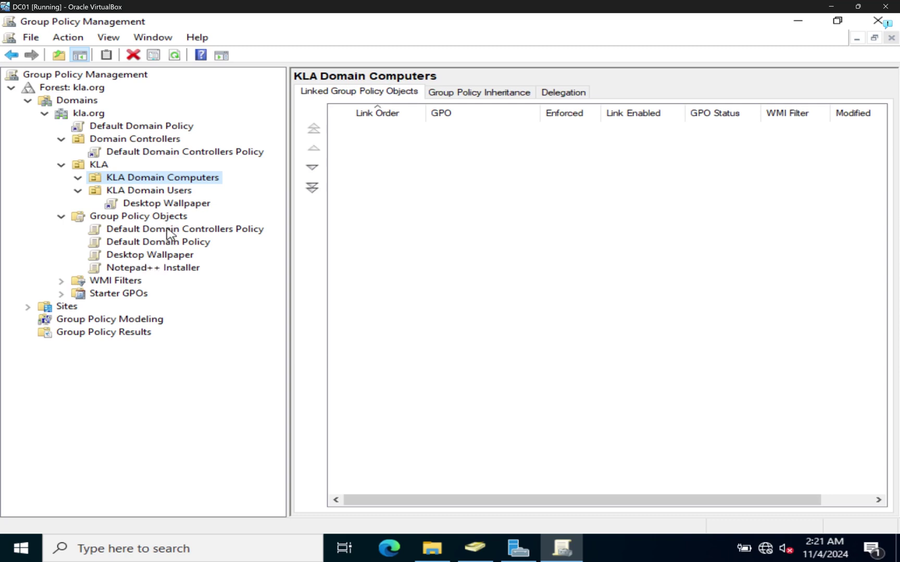
right_click(158, 271)
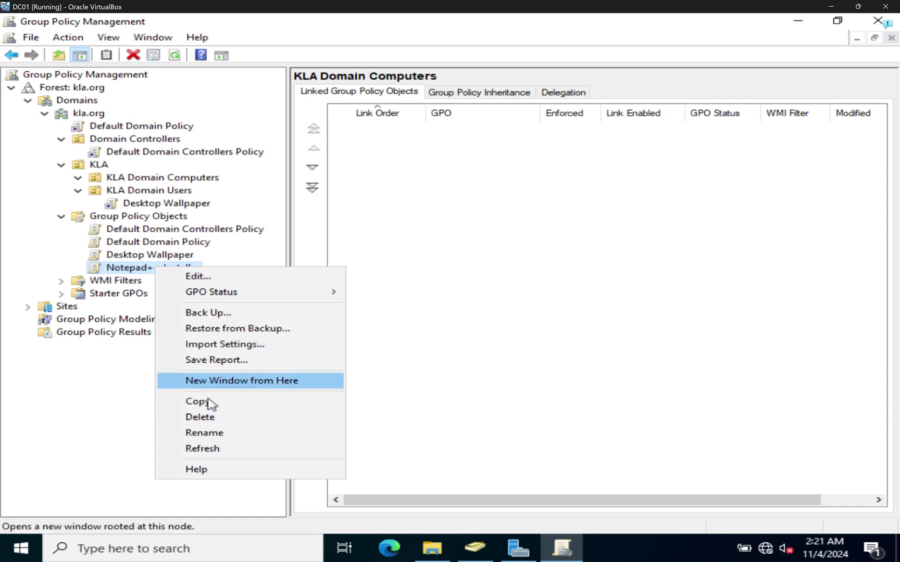
click(101, 397)
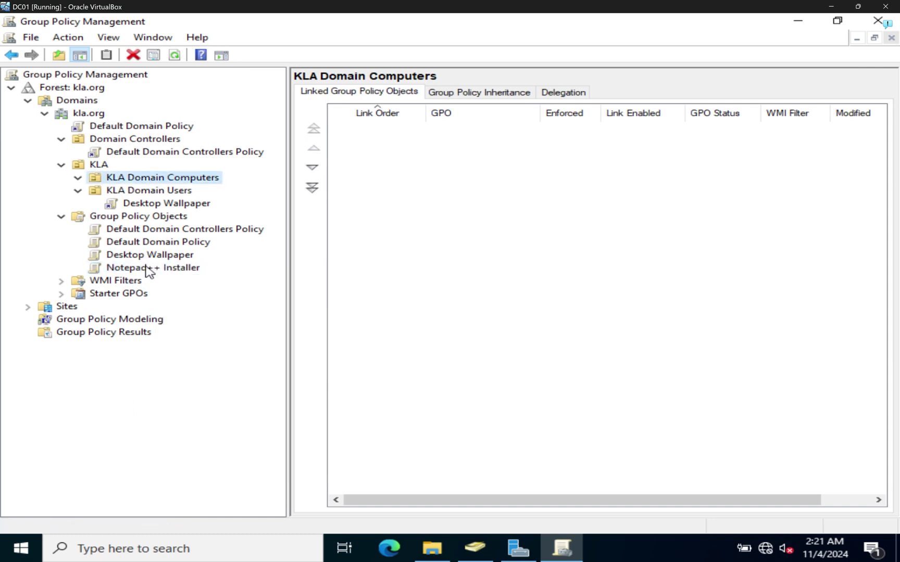
Link the existing Notepad++ Installer GPO to the KLA Domain Computers OU again.
right_click(136, 182)
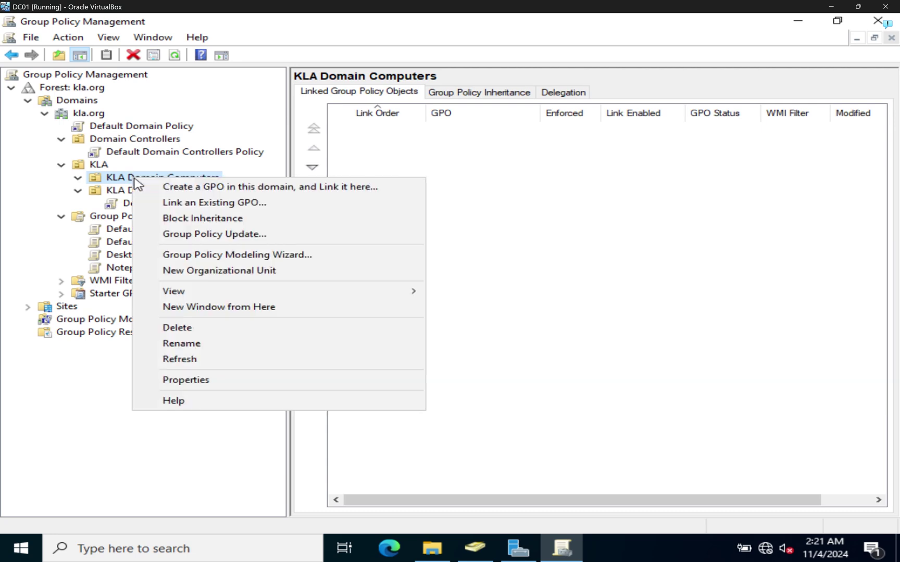
click(198, 203)
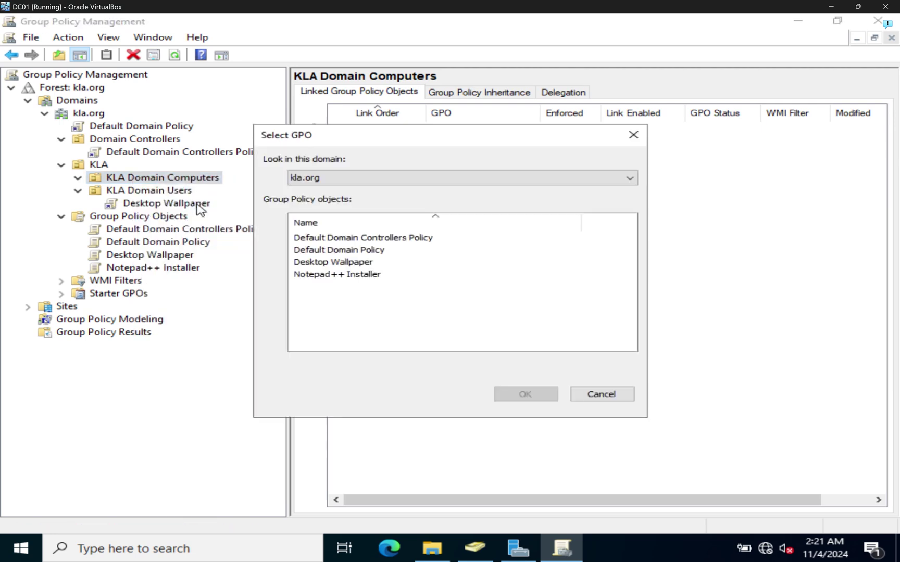
click(362, 276)
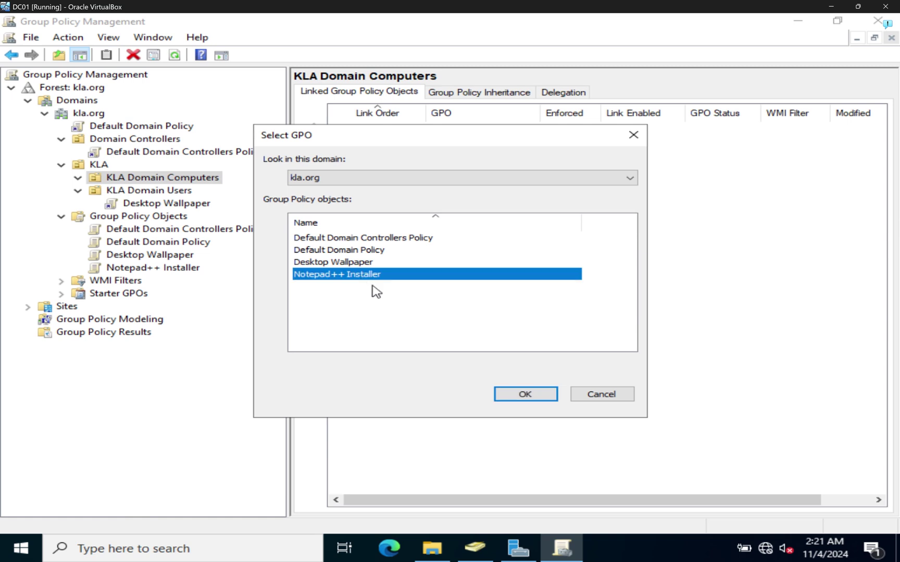
click(526, 394)
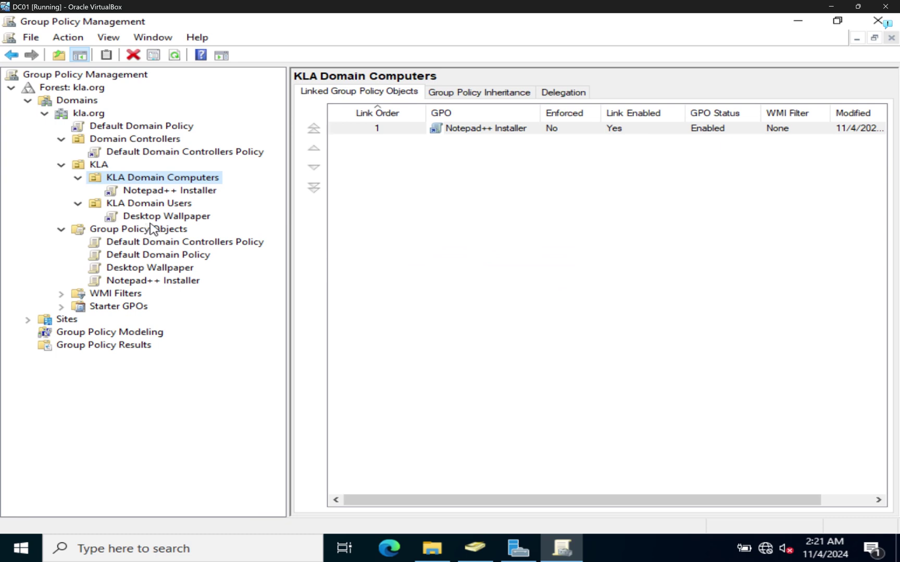
click(151, 193)
right_click(152, 197)
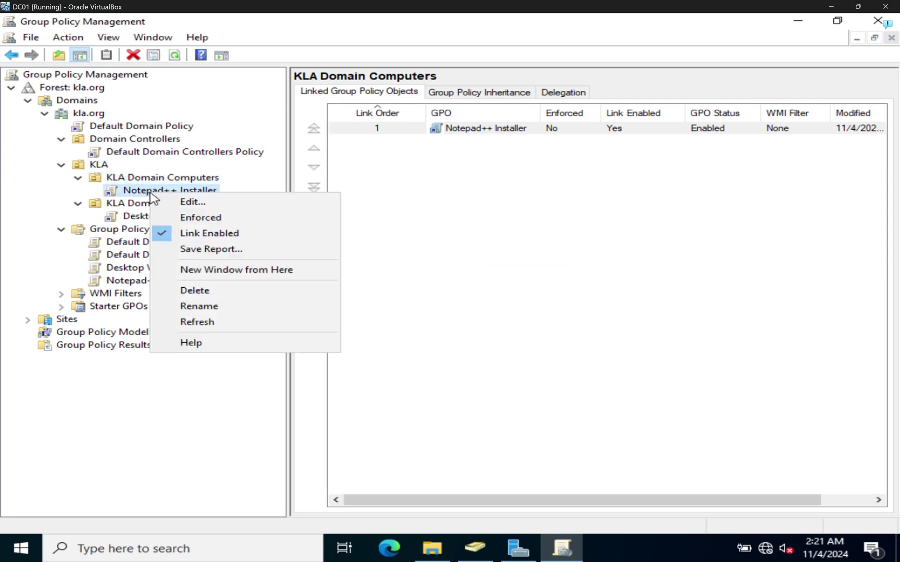
click(186, 203)
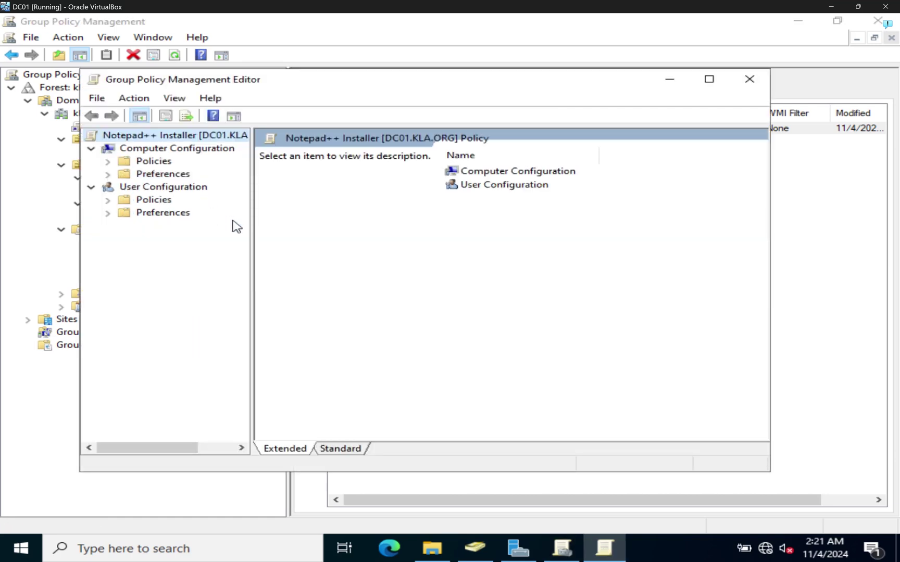
click(749, 79)
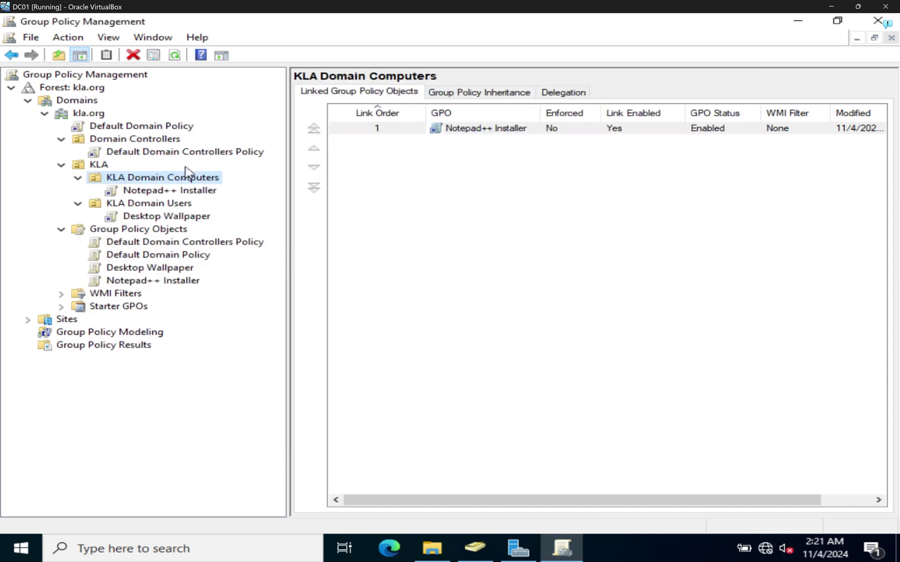
Open the Notepad++ Installer GPO for editing from Group Policy Objects and expand Software Settings in the Computer Configuration policies.
right_click(133, 284)
click(179, 289)
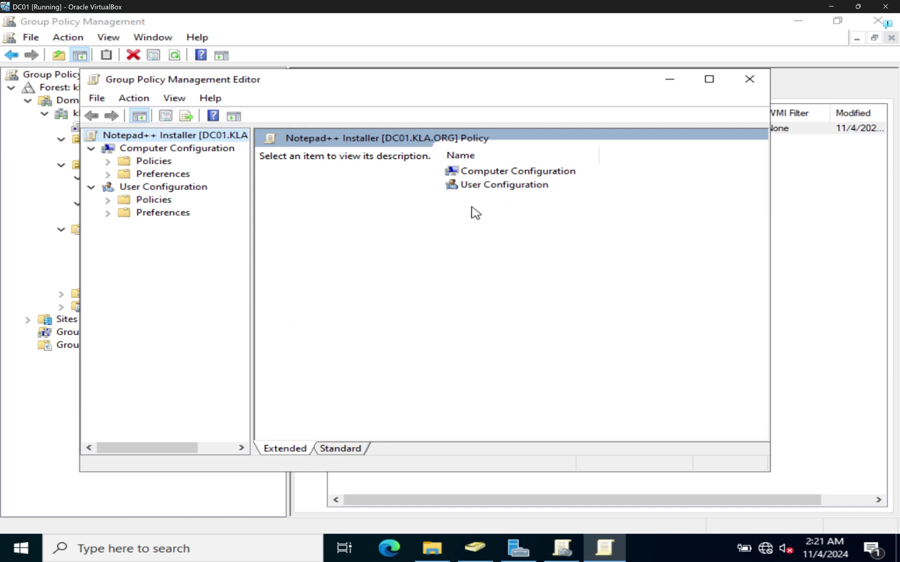
drag(287, 79, 440, 130)
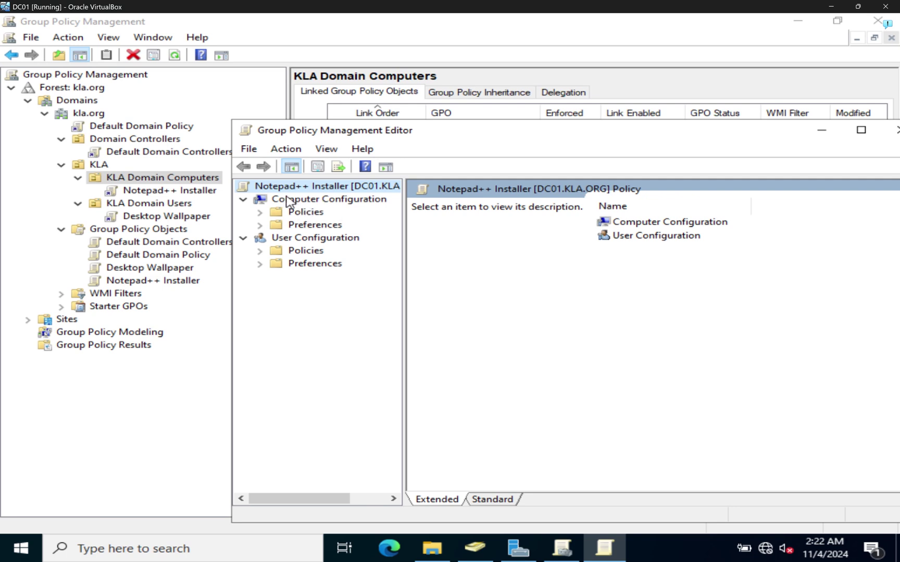
click(260, 213)
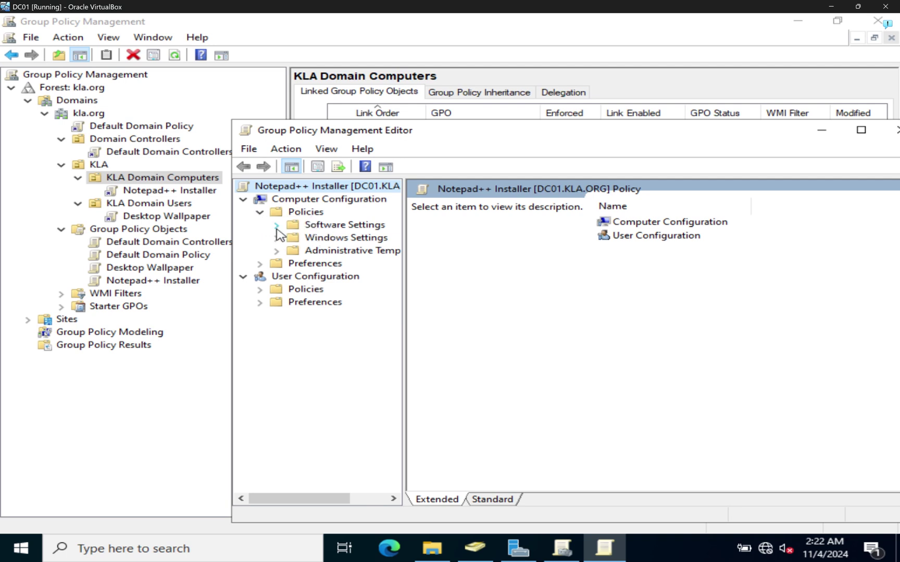
click(276, 226)
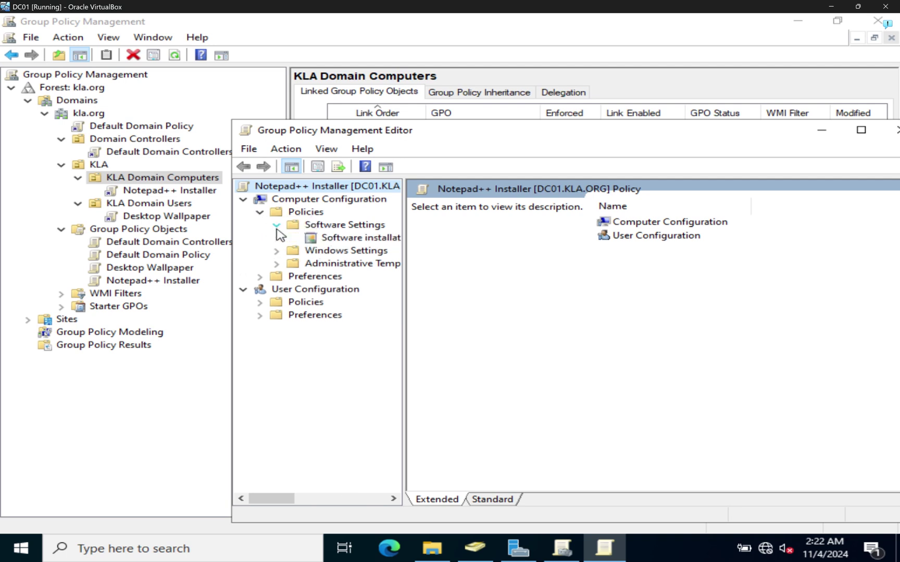
Widen the policy tree and view Software installation under the User Configuration policies.
click(261, 302)
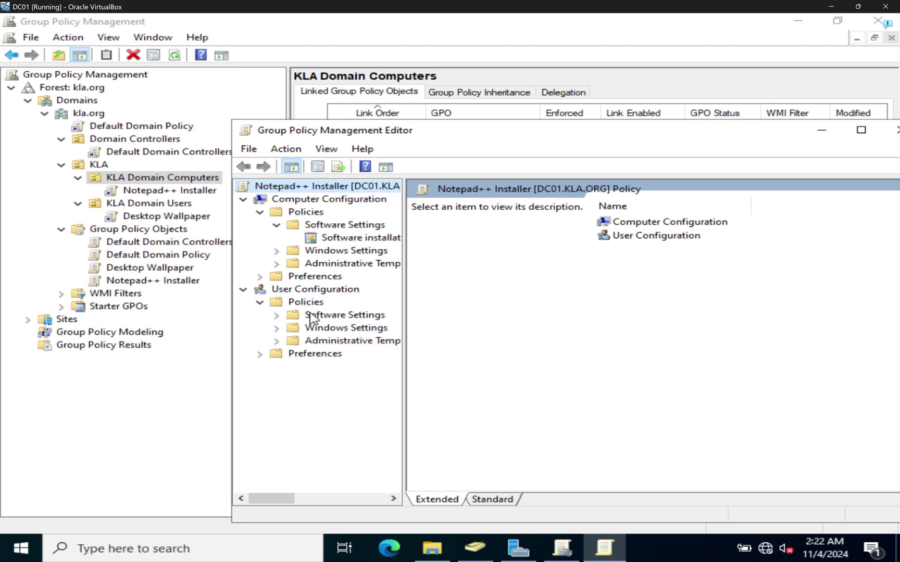
click(276, 315)
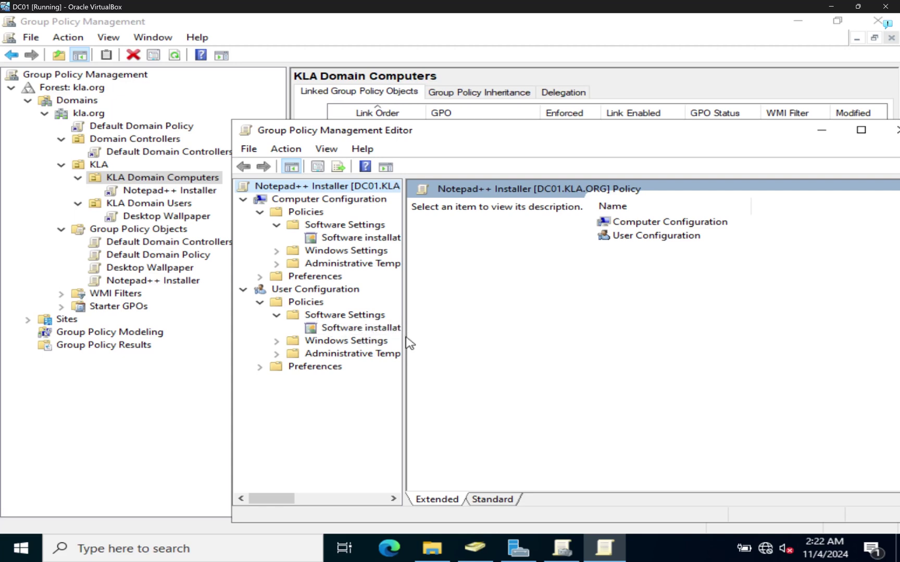
drag(404, 338, 503, 350)
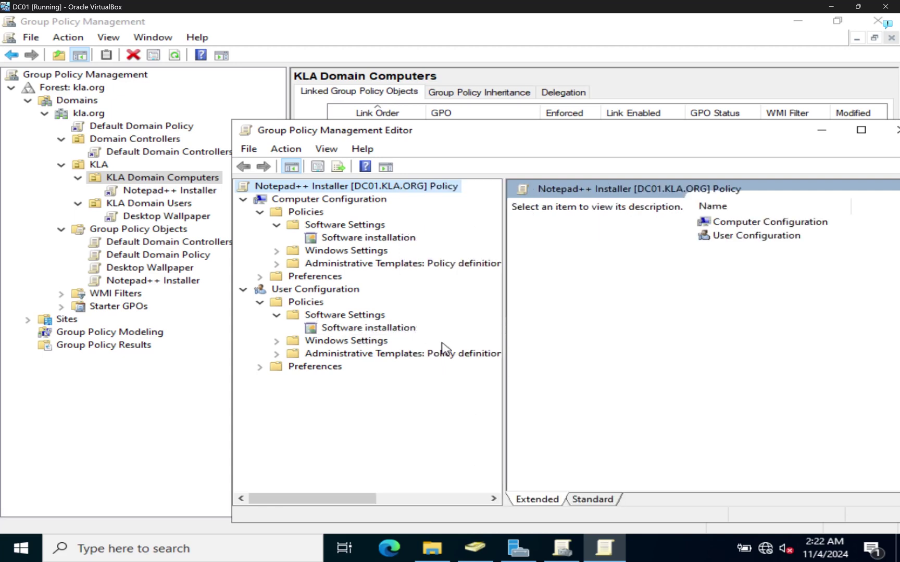
drag(503, 341, 577, 347)
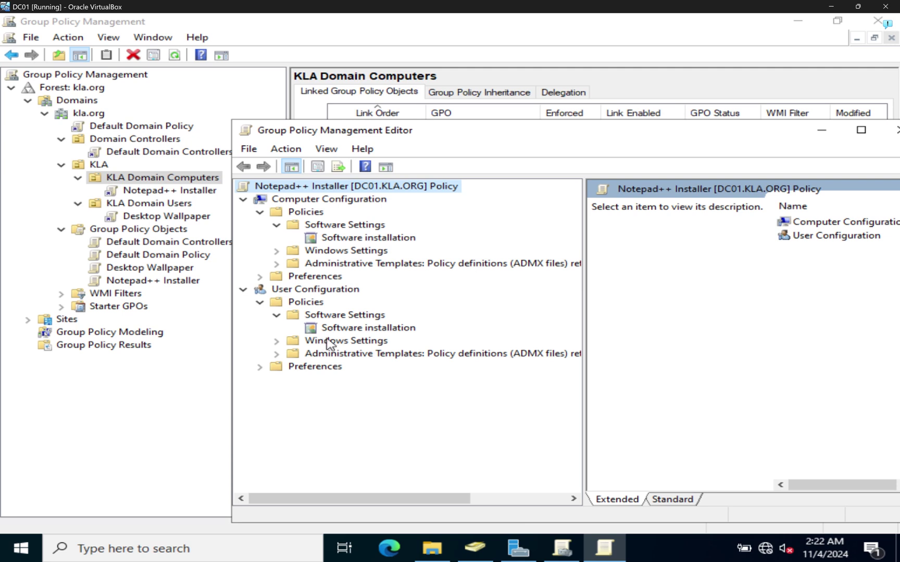
click(391, 329)
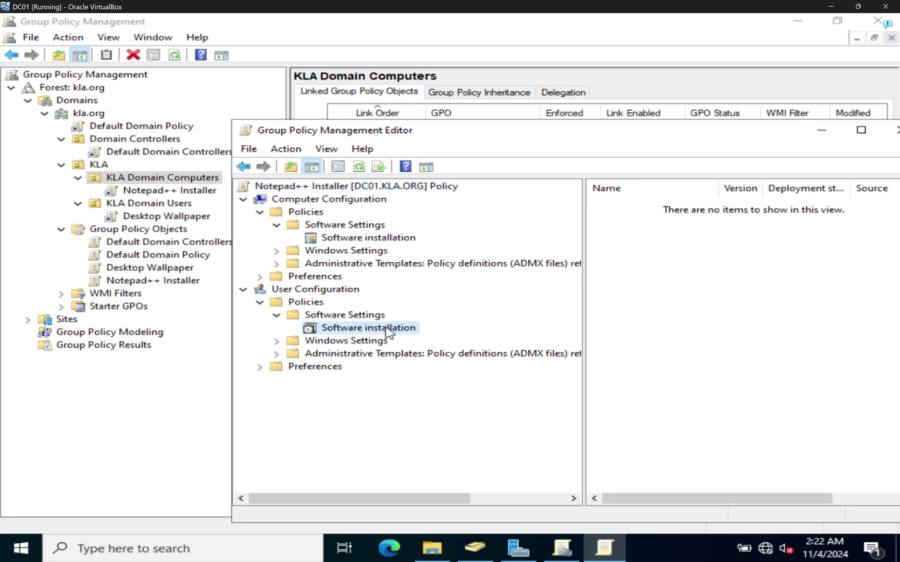
Add the package Notepadpp v8.6.4.msi from the NETLOGON share on \\dc01 to the Computer Configuration software installation as Assigned.
click(366, 239)
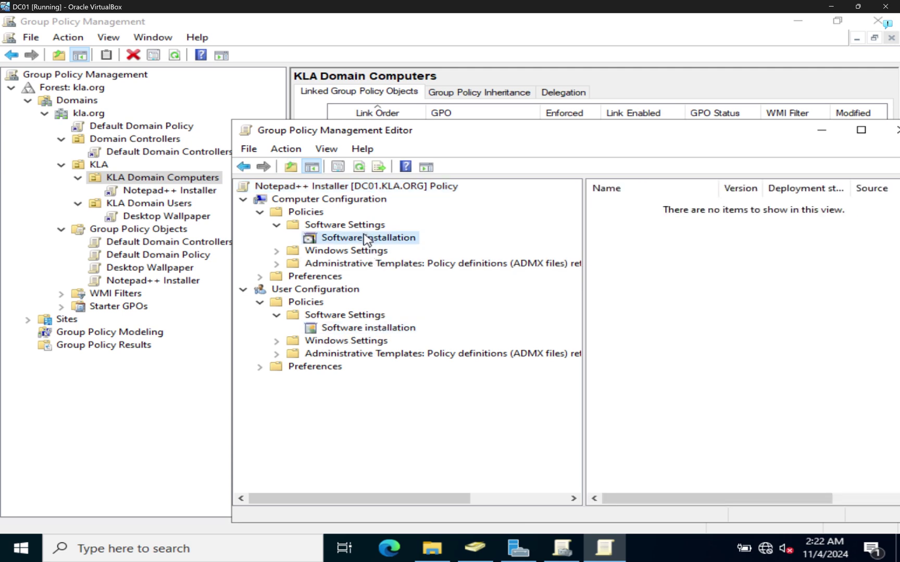
right_click(366, 239)
mouse_move(418, 245)
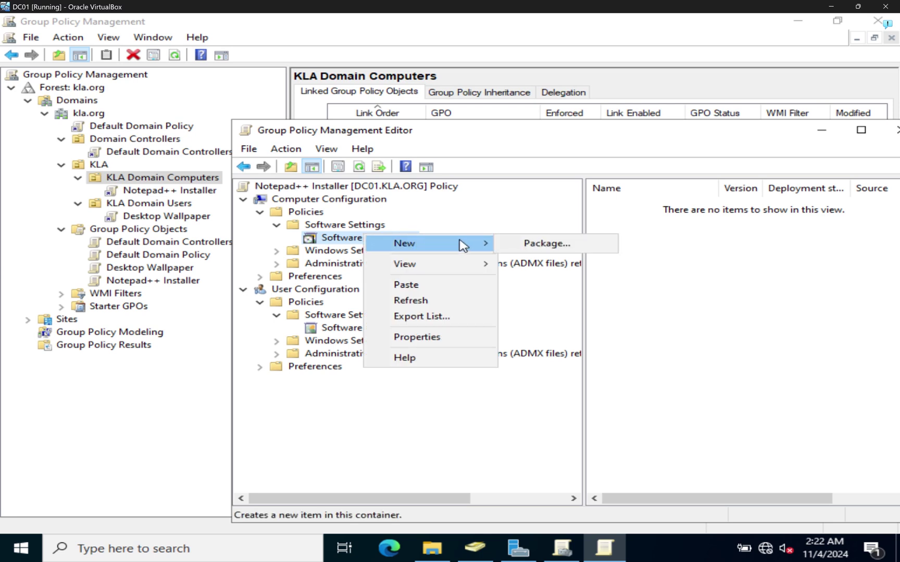
click(529, 248)
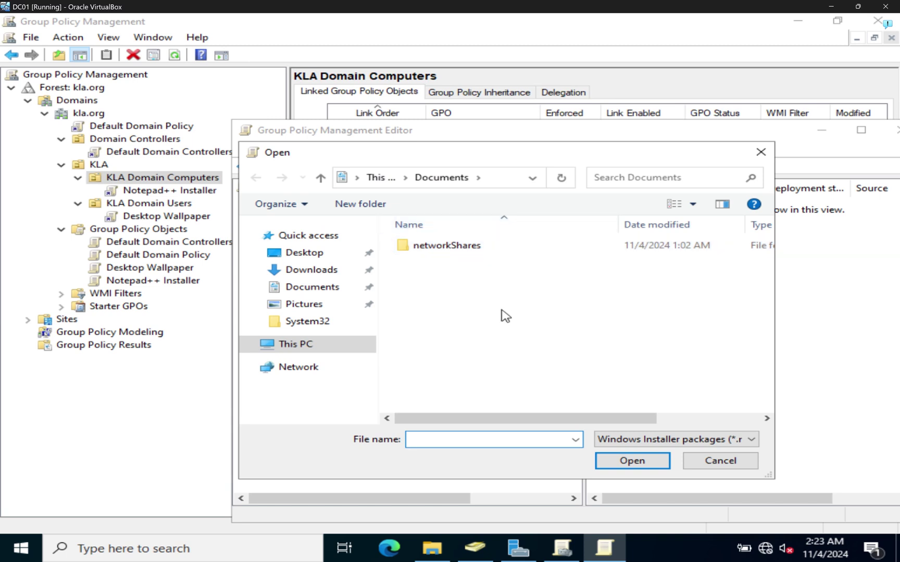
click(502, 180)
text(\\dc)
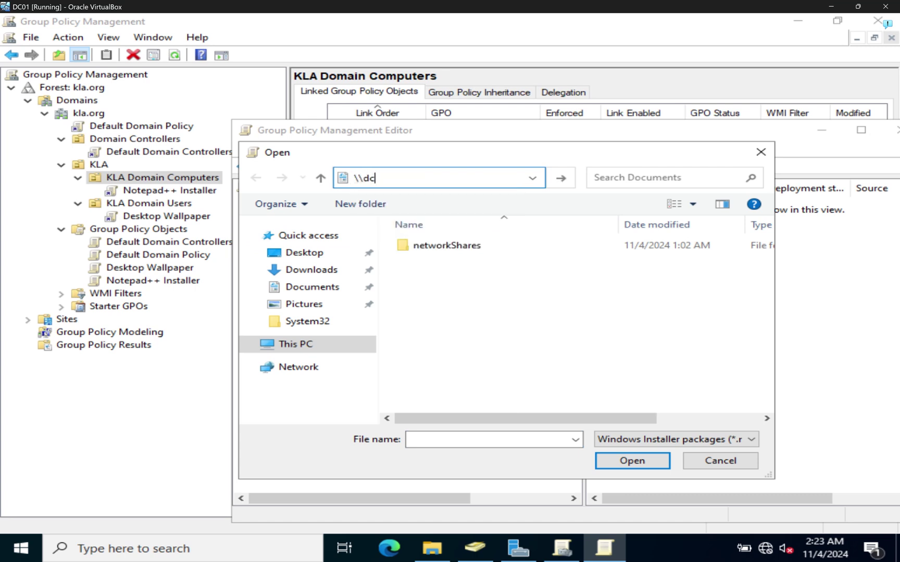
text(01)
key(Return)
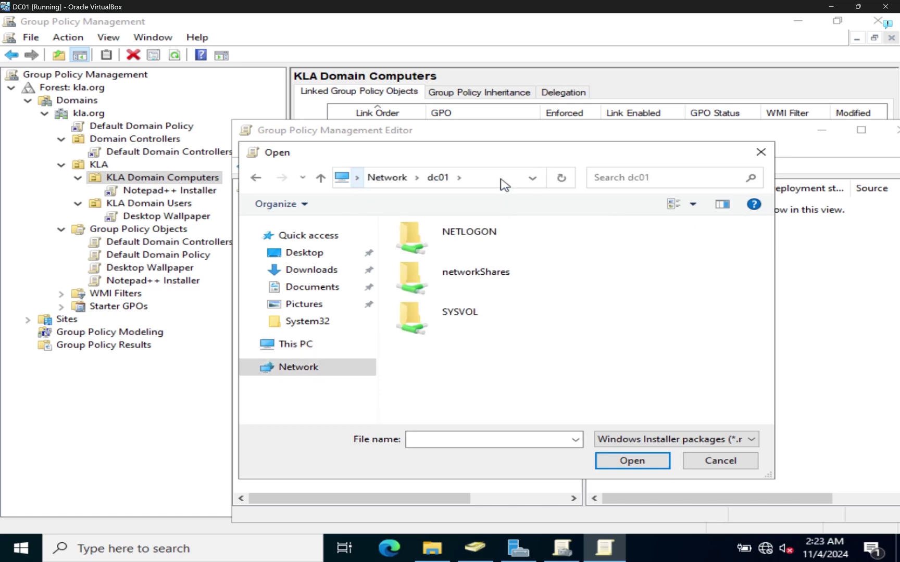
double_click(468, 244)
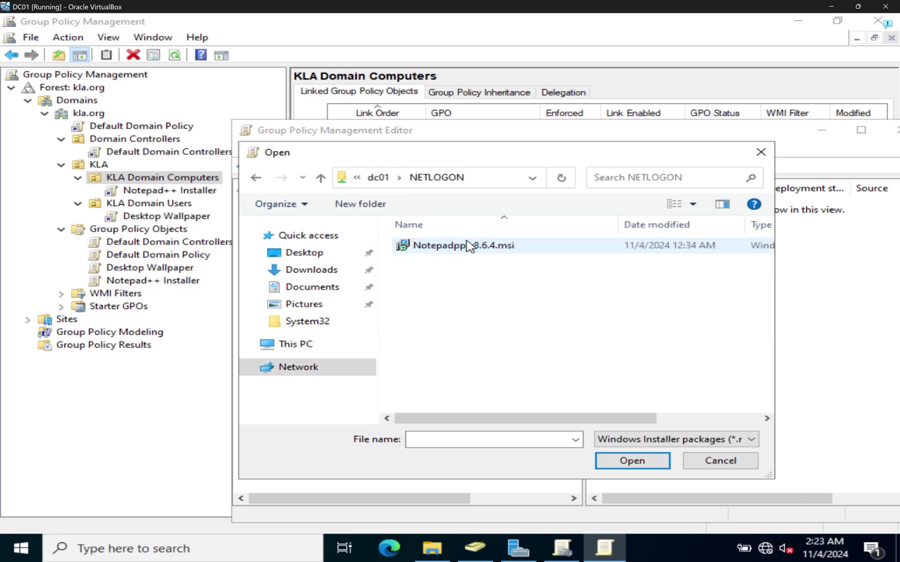
click(471, 249)
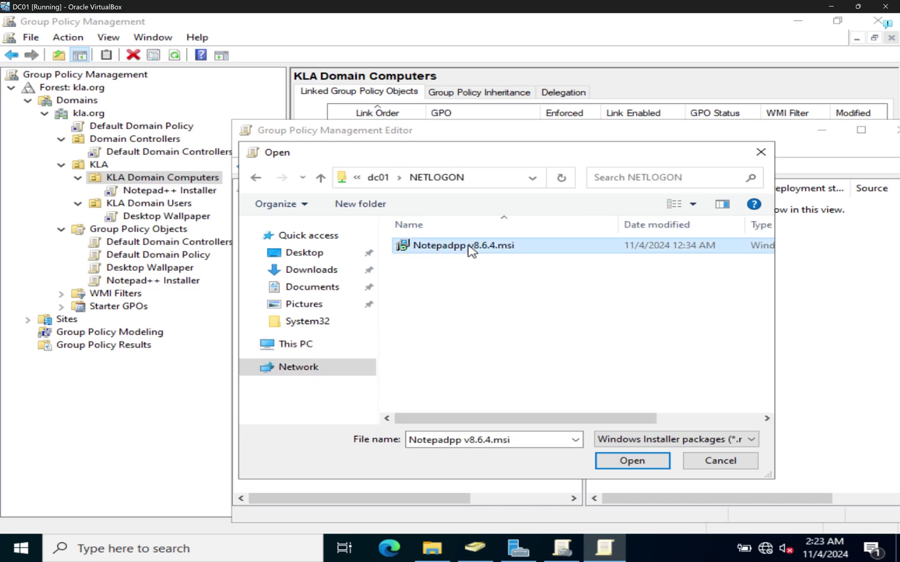
click(614, 466)
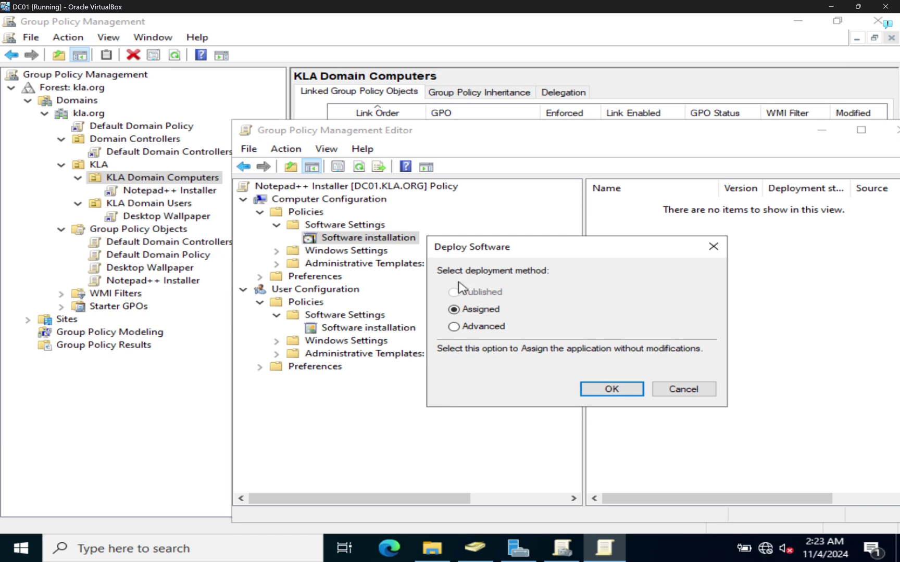
click(607, 389)
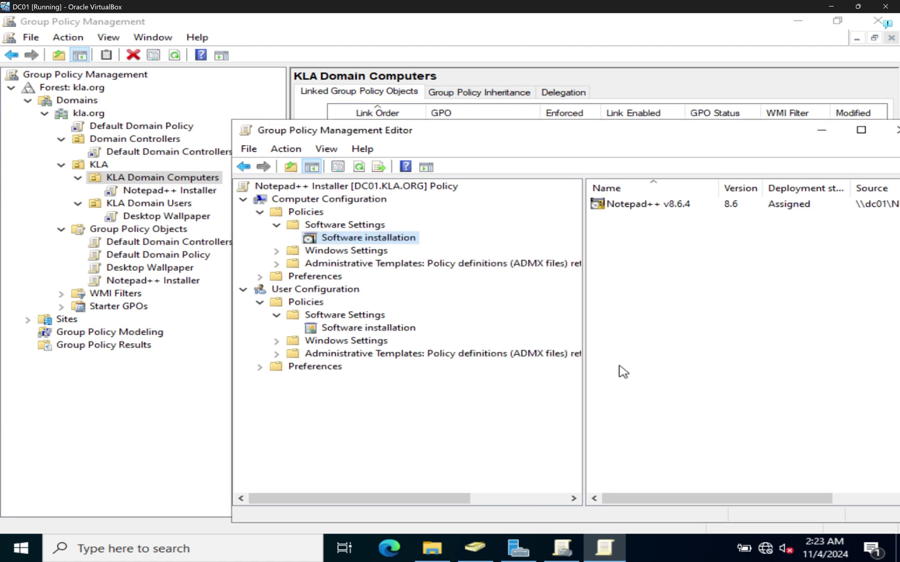
Maximize the Group Policy Management Editor, switch to WIN10_CLIENT01, search it for "notep" and clear the search.
double_click(575, 135)
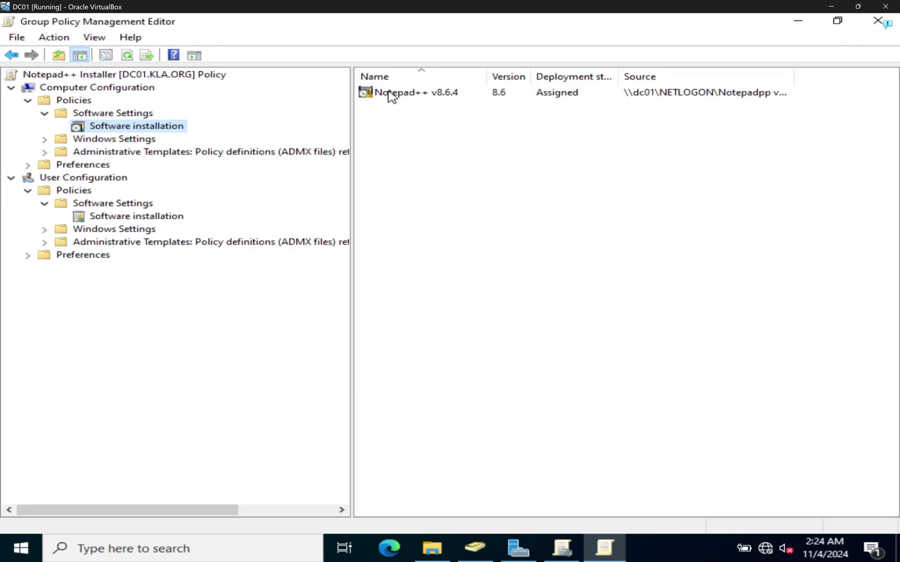
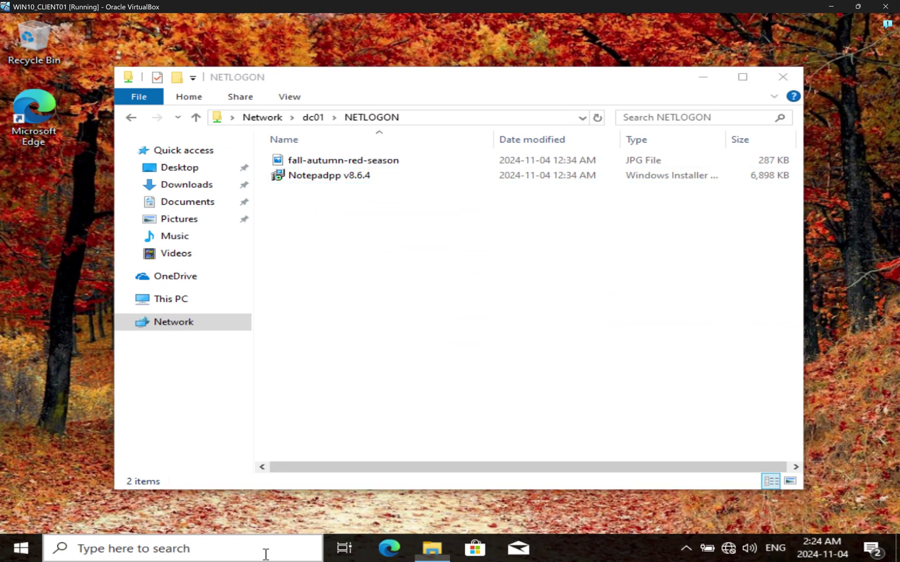
text(notep)
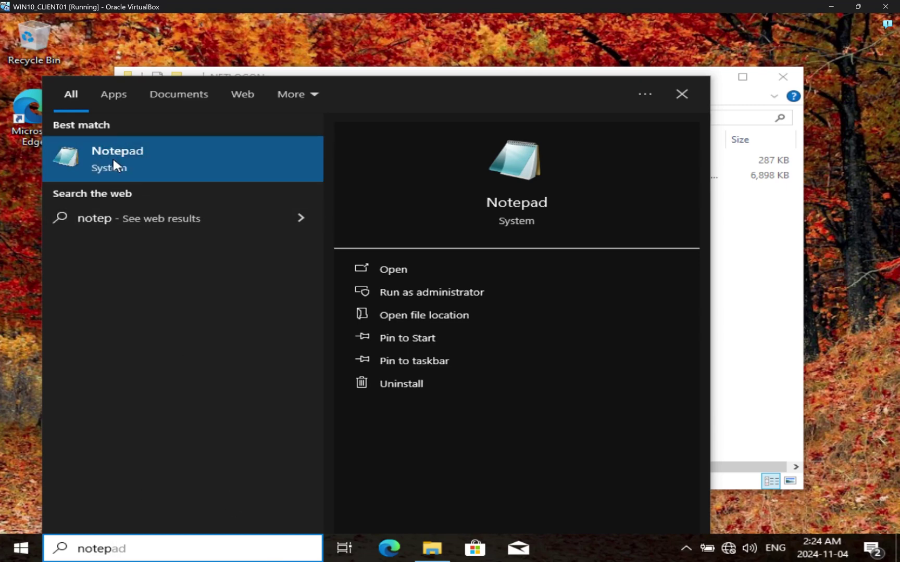
key(BackSpace)
key(BackSpace)
key(BackSpace)
key(BackSpace)
key(BackSpace)
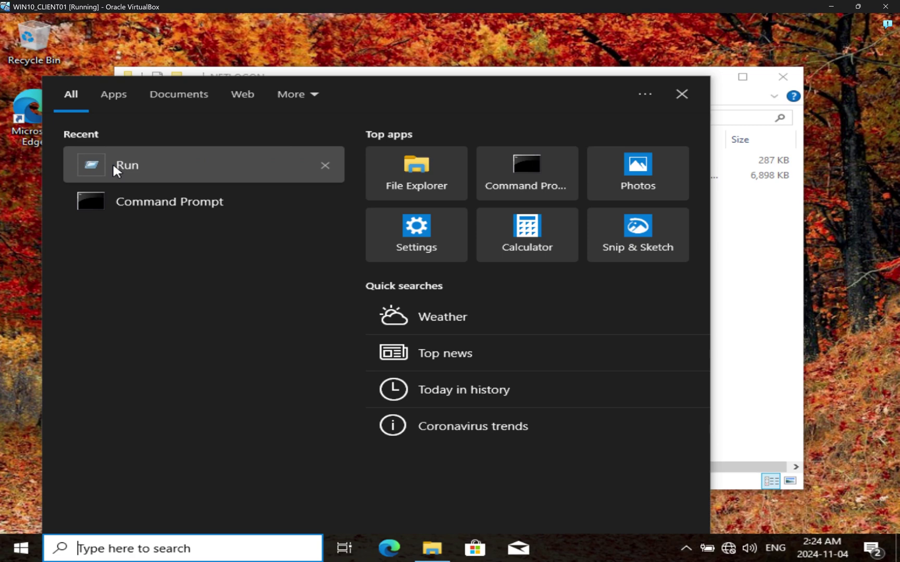
Open Command Prompt on WIN10_CLIENT01 and force a policy refresh with gpupdate /force.
text(cmd)
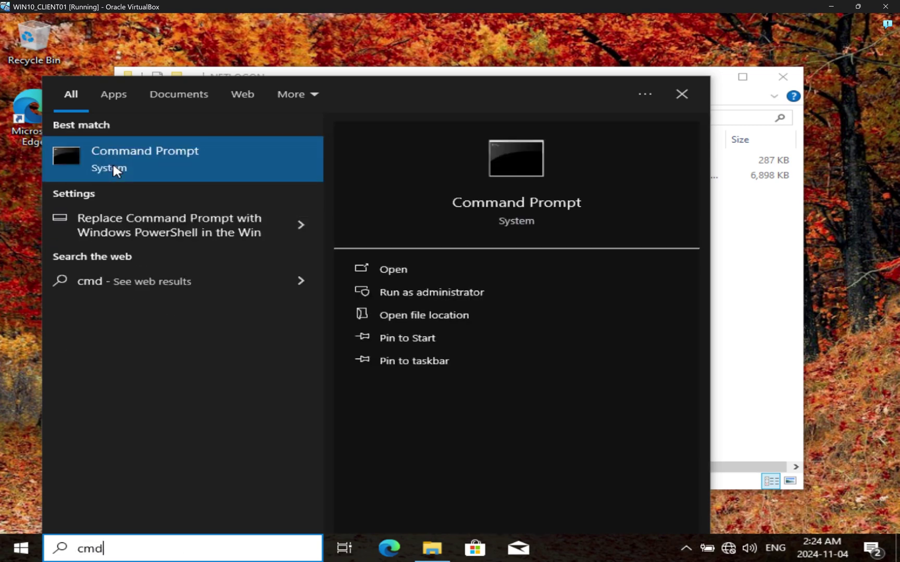
key(Return)
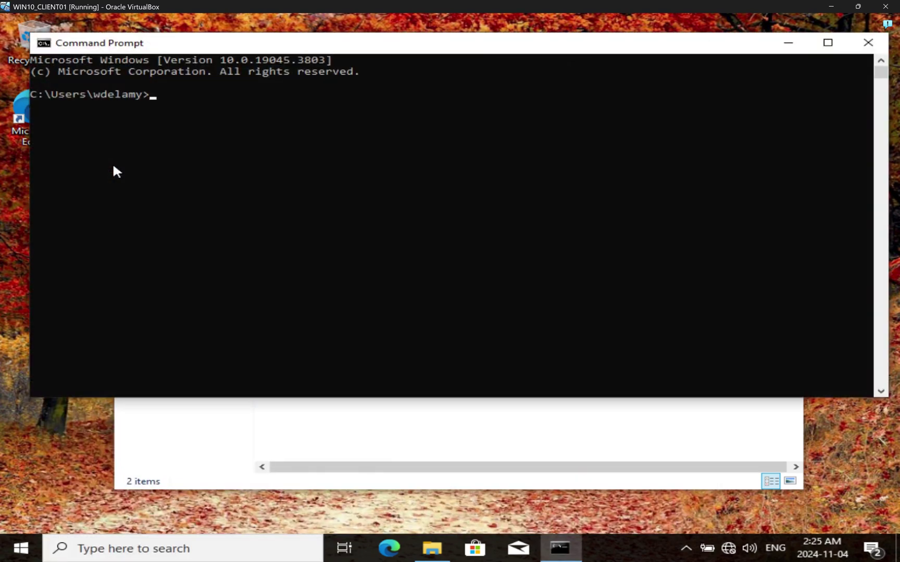
text(gpupdate /force)
key(Return)
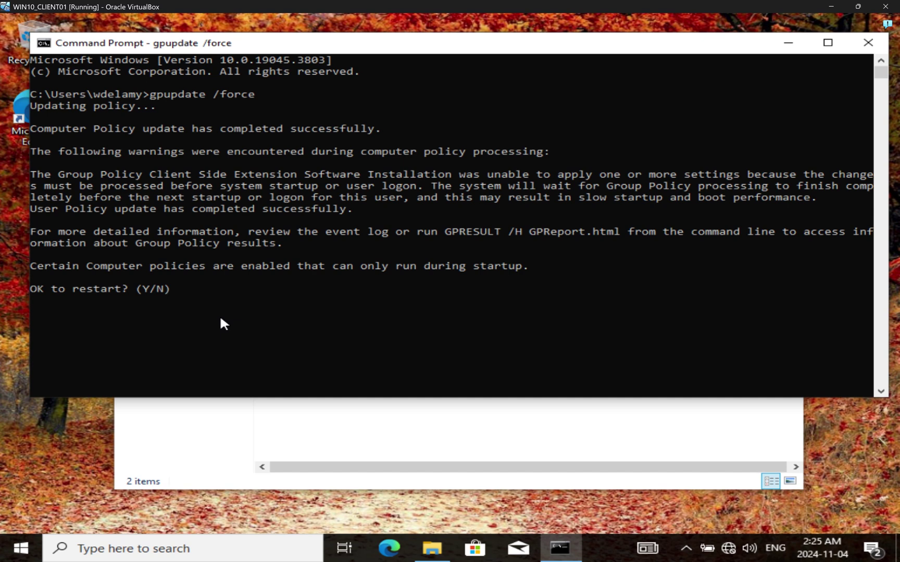
Agree to restart the client with Y and dismiss the sign-out notice.
text(Y)
key(Return)
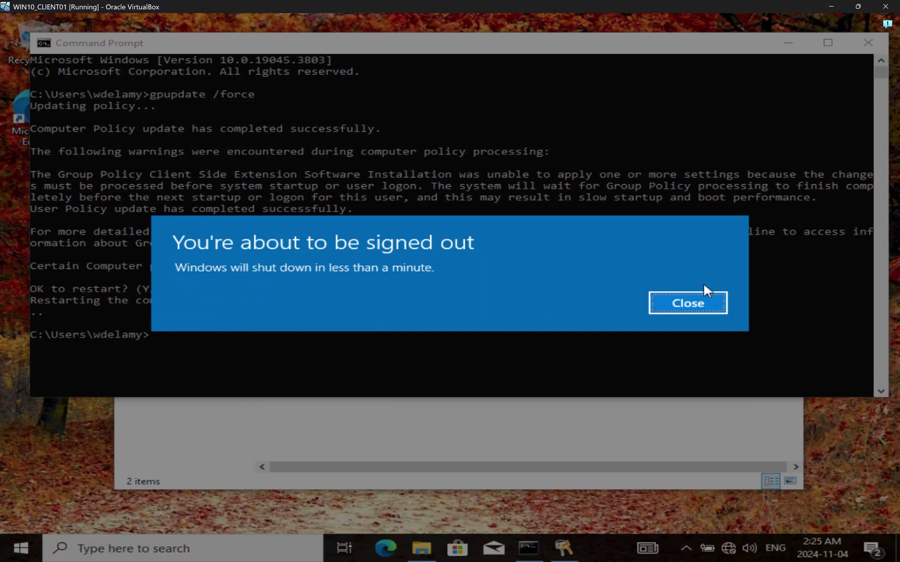
click(686, 304)
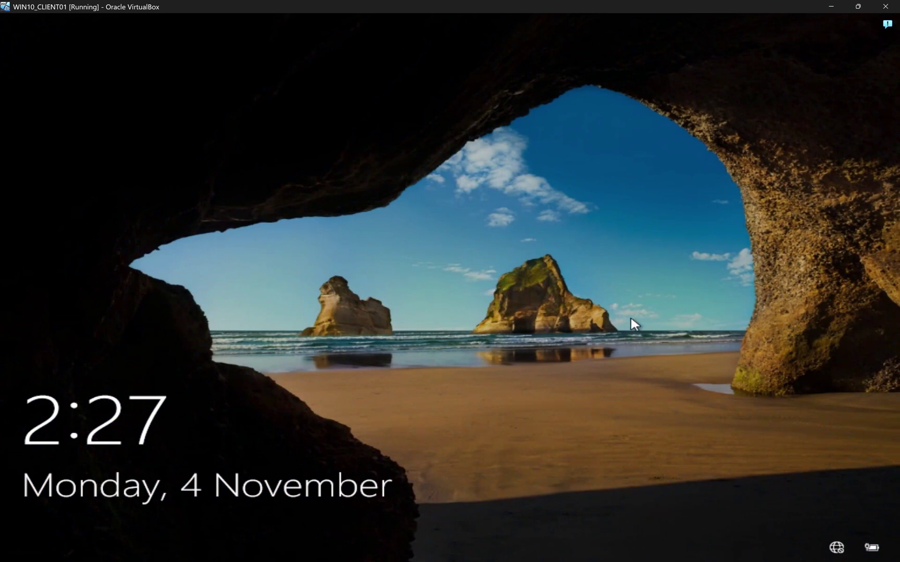
Sign in to the restarted WIN10_CLIENT01 with the domain user's account password.
click(631, 320)
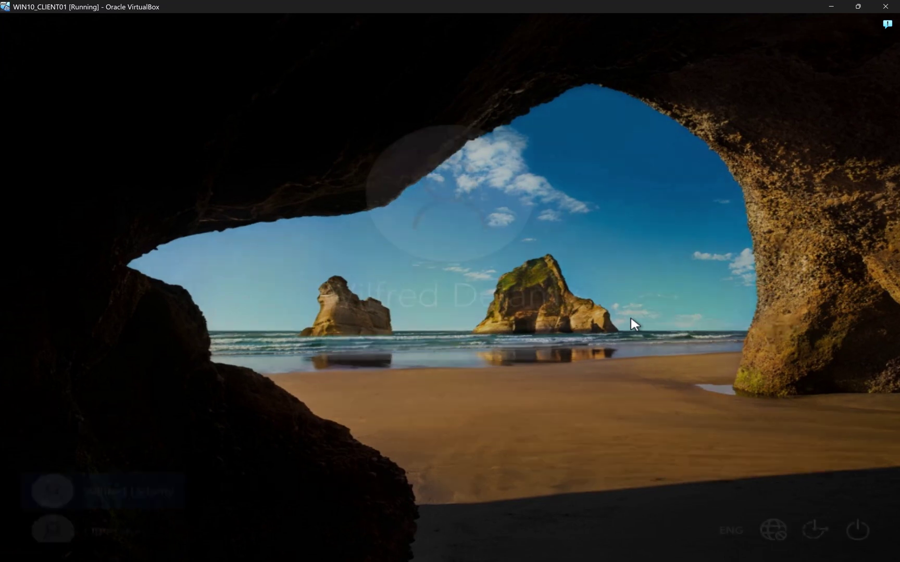
text(***********)
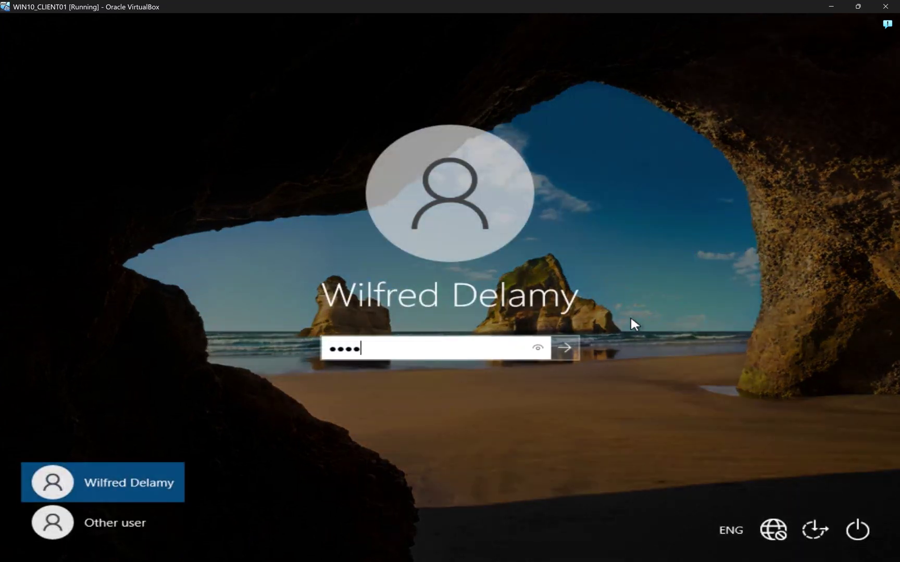
text(******)
key(Return)
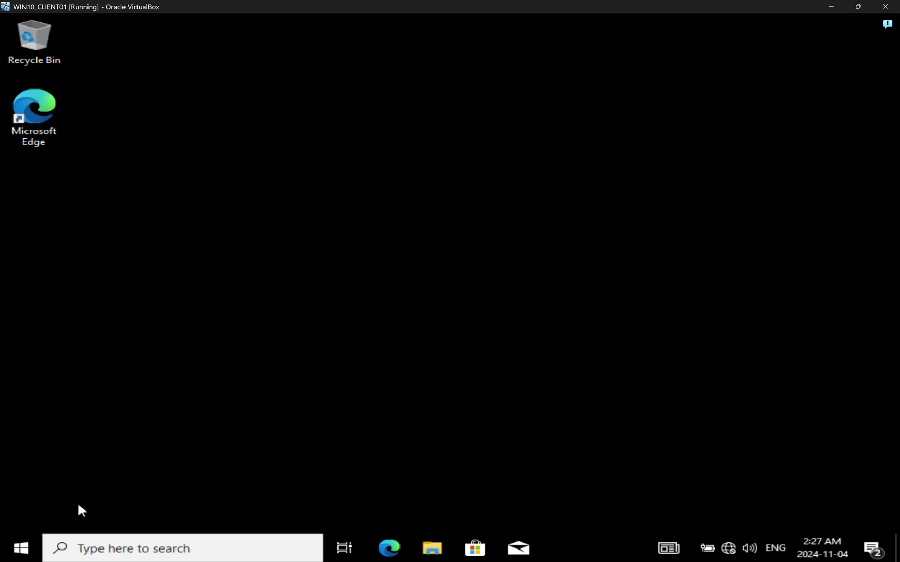
Search the client for Notepad++ using "note", restrict the results to apps, and repeat the search with "notepad".
click(21, 553)
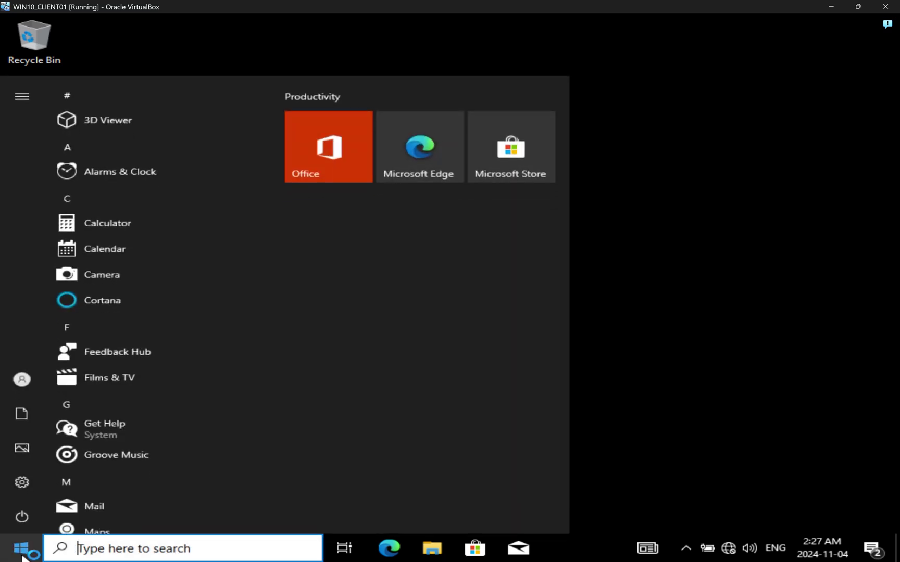
text(note)
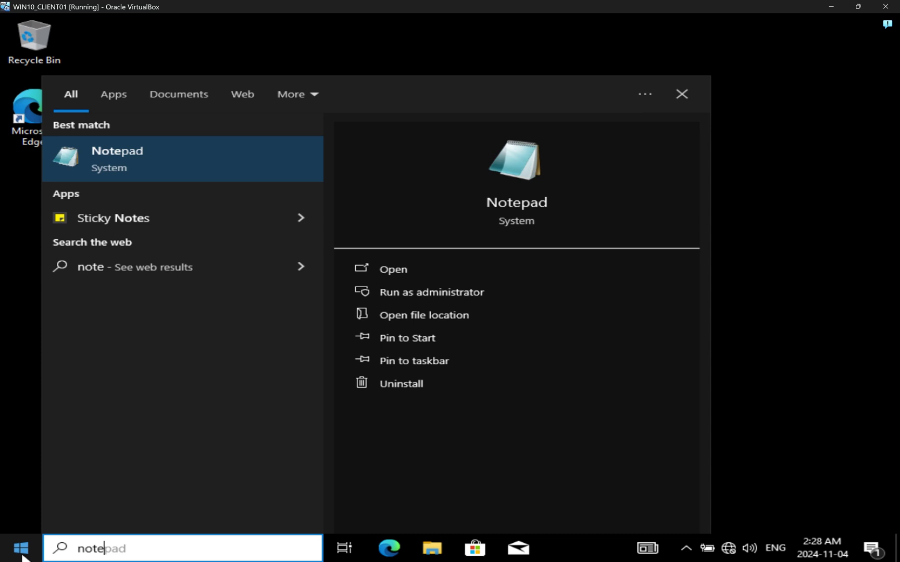
click(130, 103)
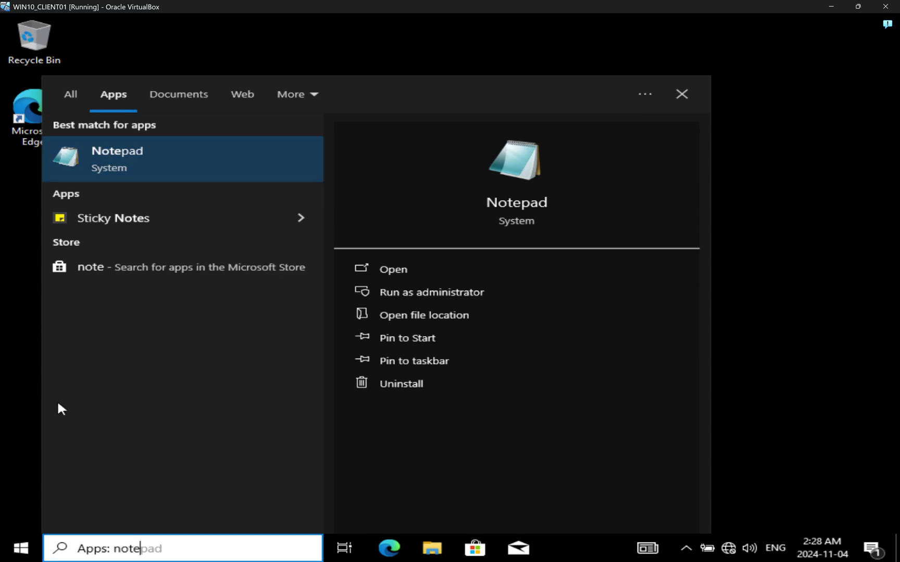
click(13, 430)
mouse_move(232, 546)
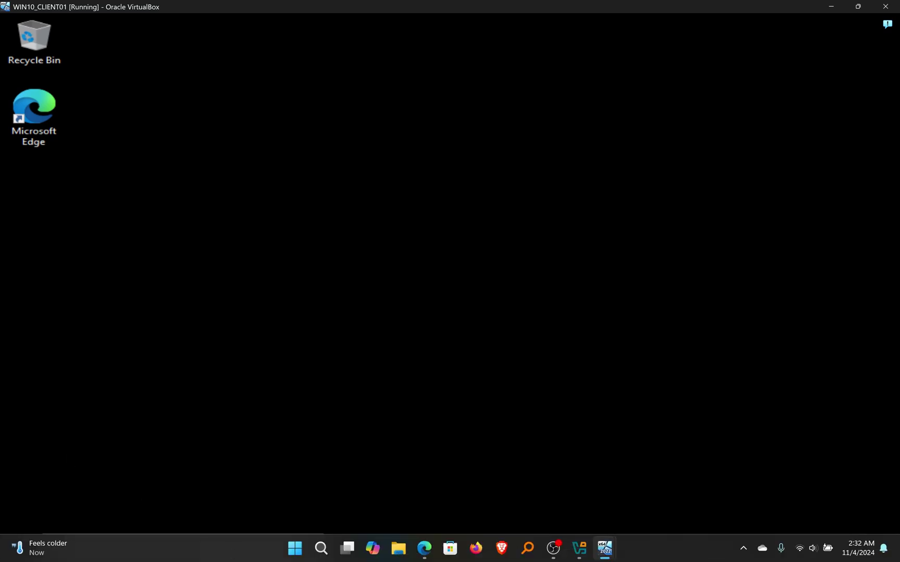
click(181, 547)
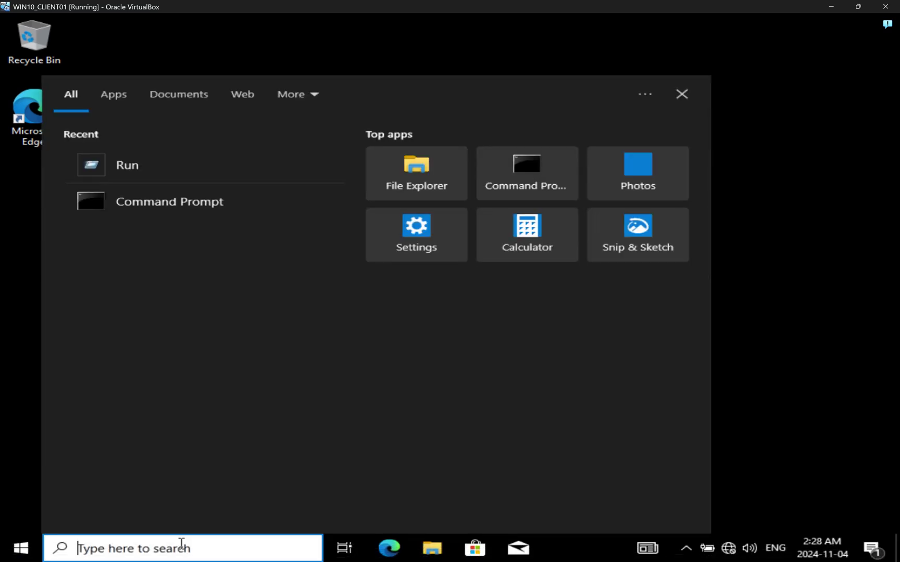
text(notepad)
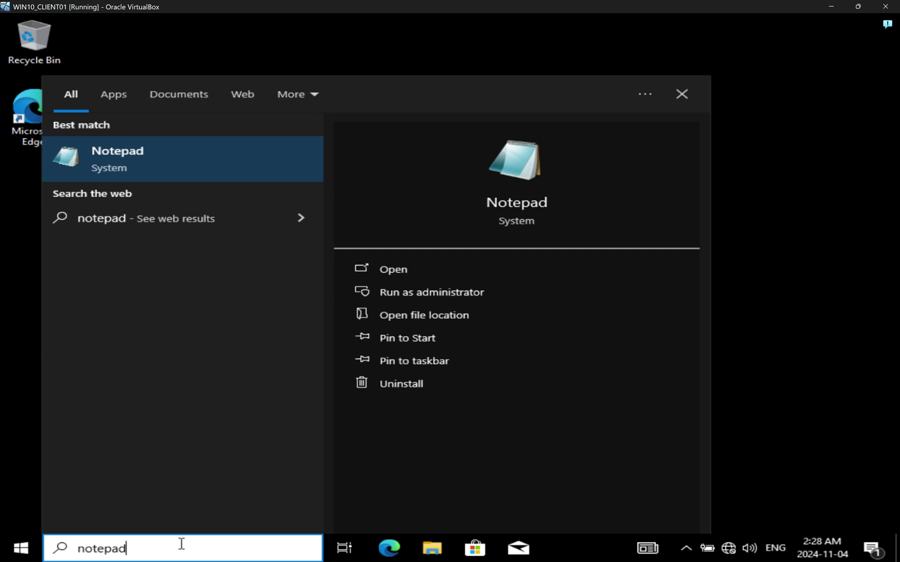
Sign the current domain user out of WIN10_CLIENT01.
key(super)
click(88, 380)
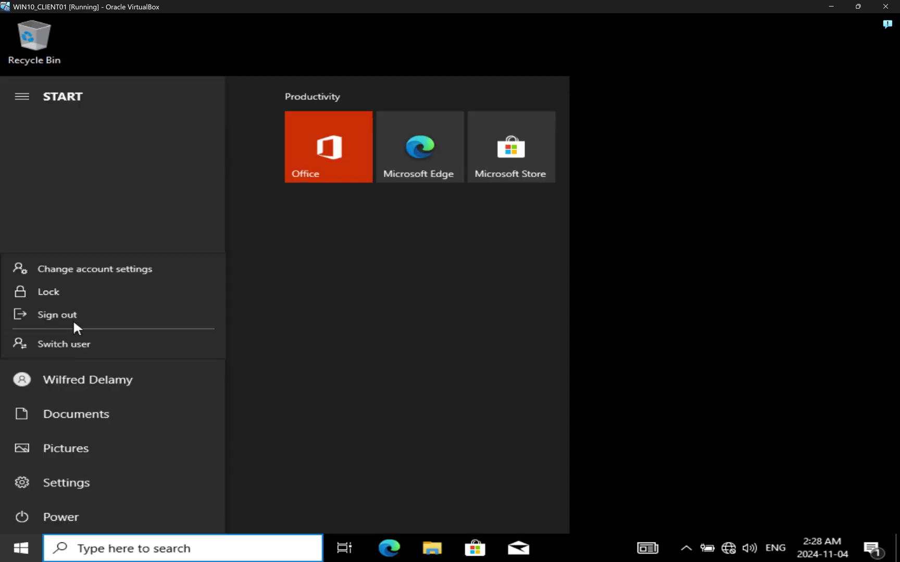
click(70, 310)
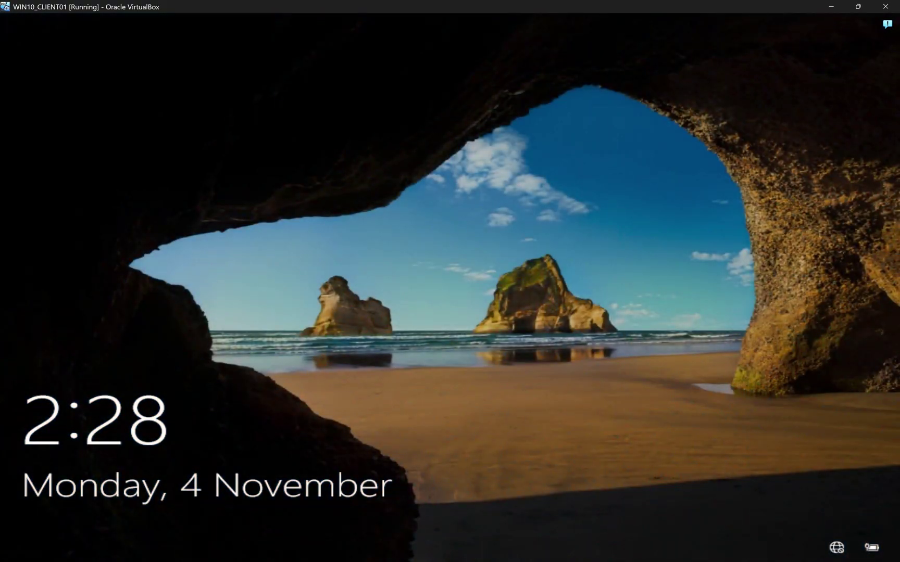
Bring up the sign-in prompt and try to sign in with the domain user's account password.
key(space)
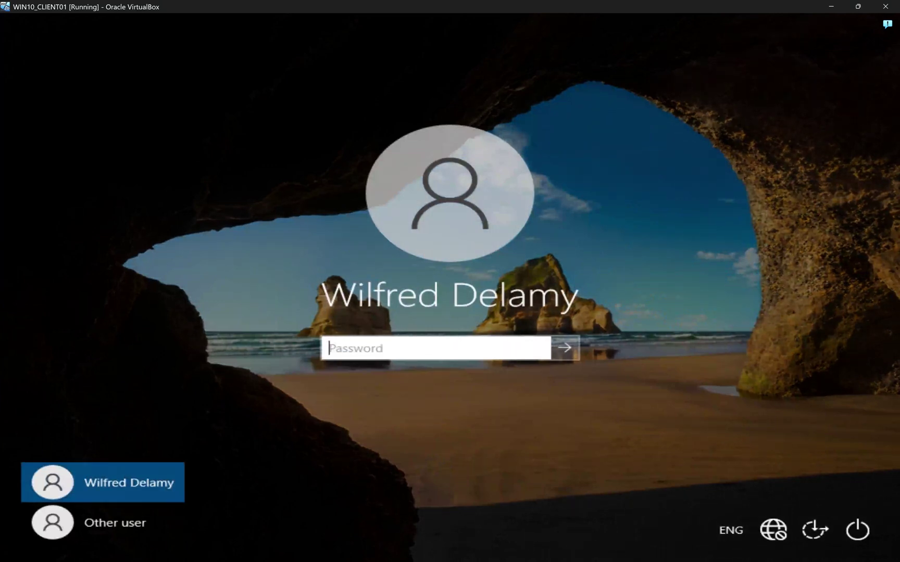
text(P)
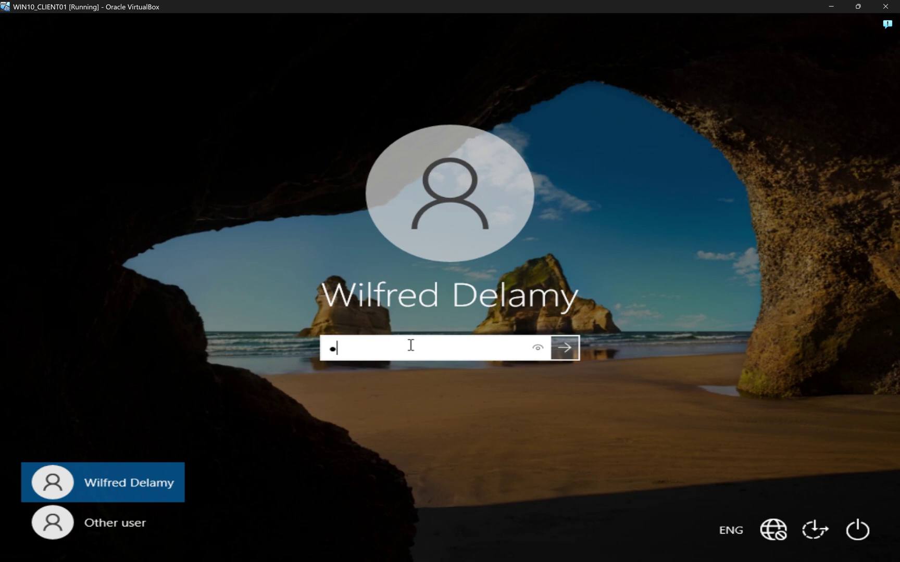
key(BackSpace)
text(a)
key(ctrl+a)
key(Caps_Lock)
key(Caps_Lock)
key(Return)
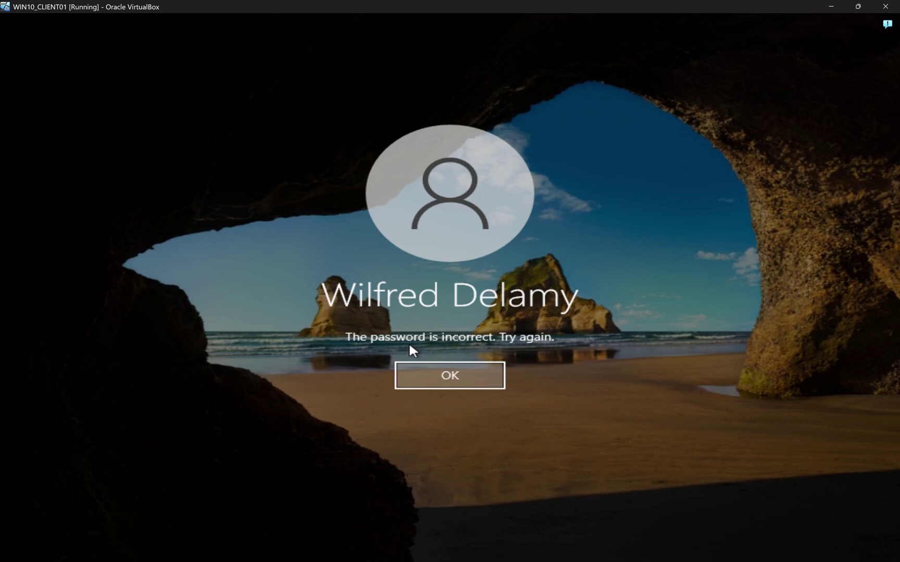
Dismiss the sign-in error, try entering the account password again, and clear the password field.
key(Return)
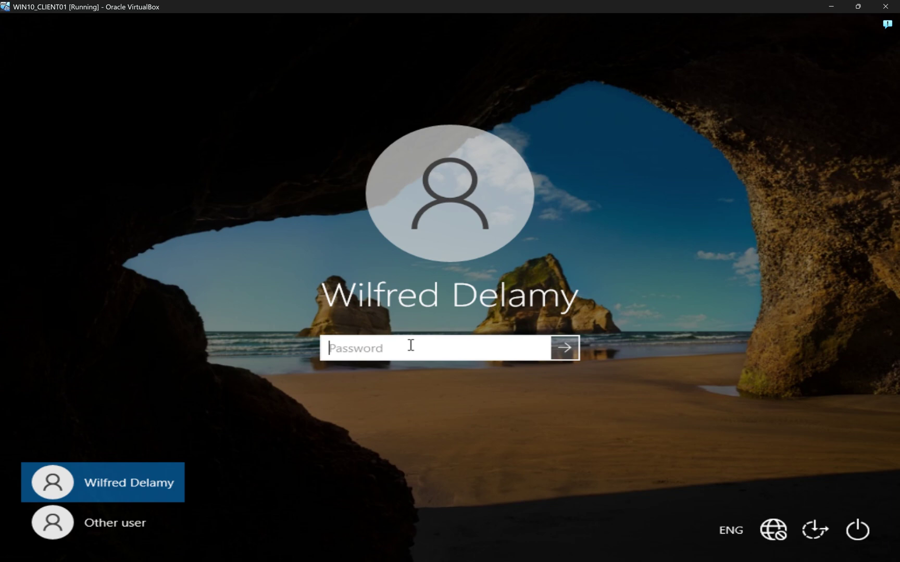
text(p)
key(Caps_Lock)
key(BackSpace)
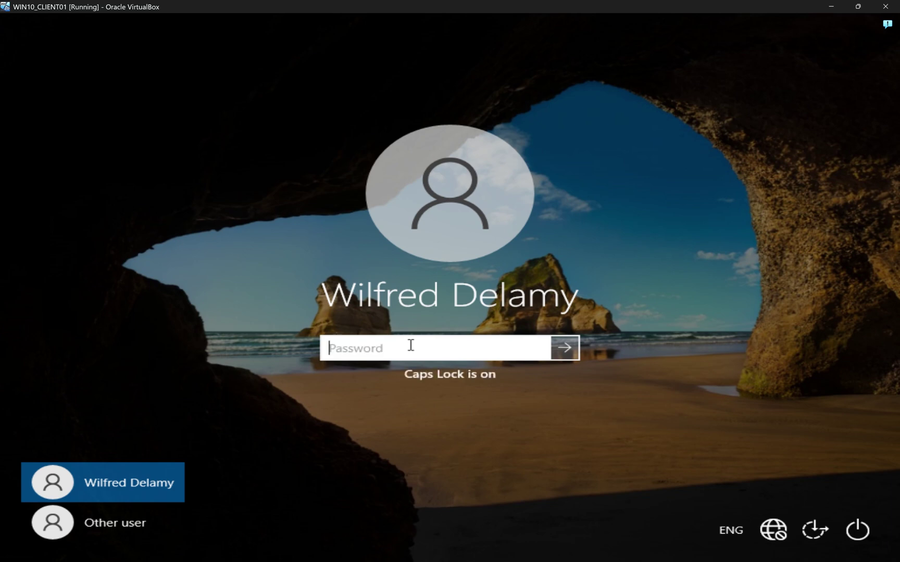
text(P)
key(ctrl+a)
key(Caps_Lock)
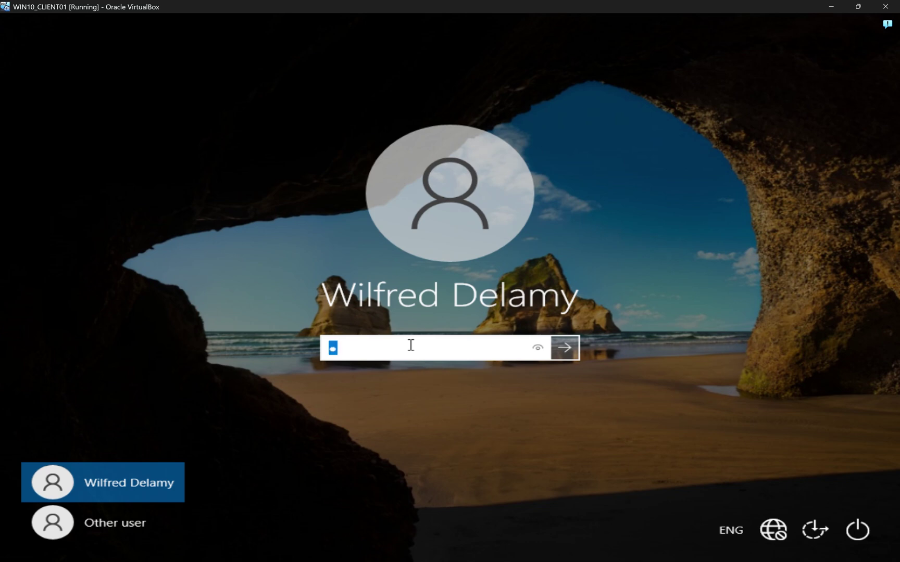
key(BackSpace)
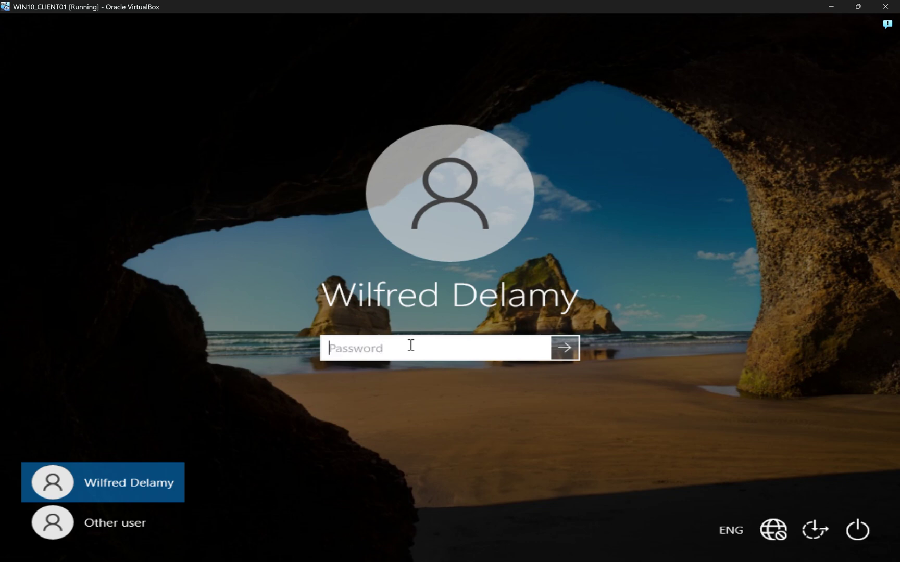
Switch the sign-in screen to Other user and back to the domain user, and try entering the account password.
click(104, 521)
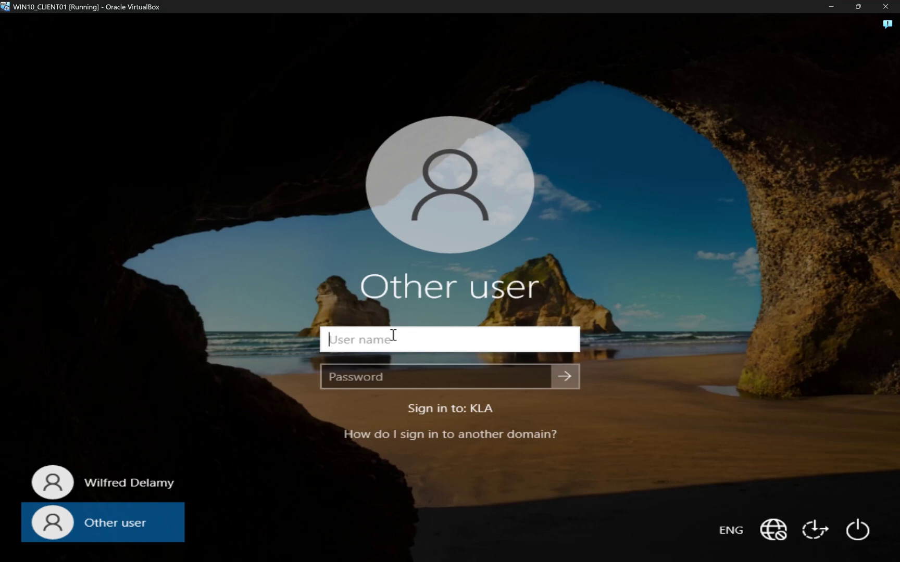
click(113, 487)
text(p)
key(ctrl+a)
key(Caps_Lock)
key(Caps_Lock)
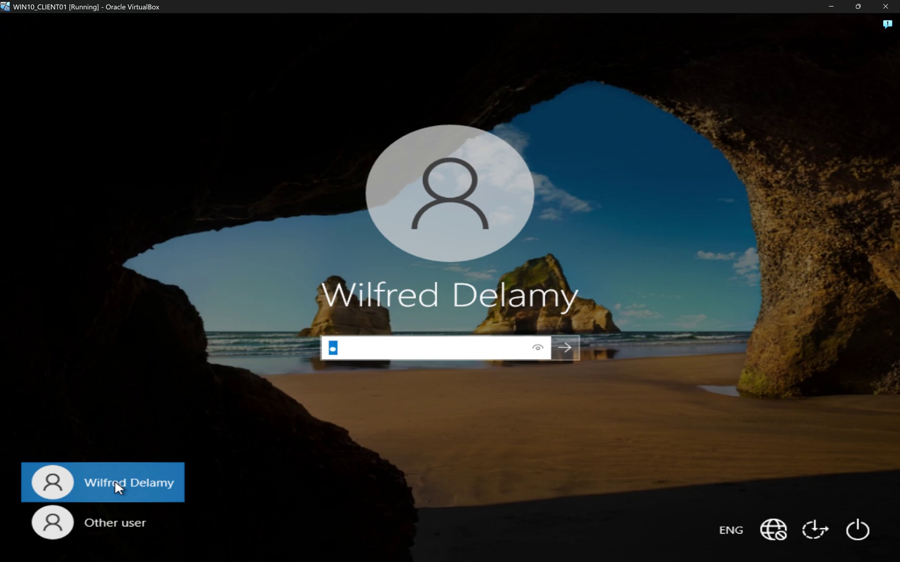
Tile the WIN10_CLIENT01 window beside DC01, clear the password field, and try entering the account password once more.
key(super+Left)
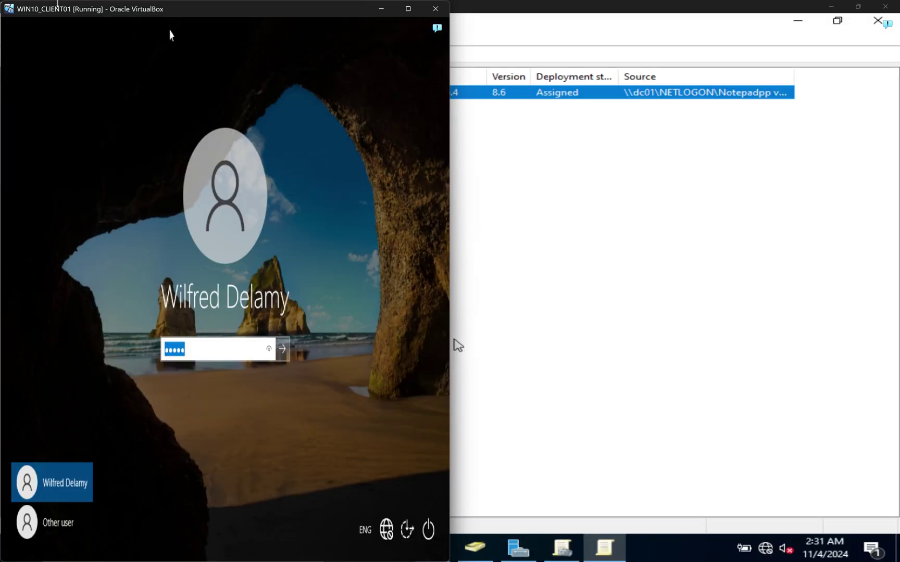
key(BackSpace)
text(p)
key(ctrl+a)
key(Caps_Lock)
key(Caps_Lock)
Close the WIN10_CLIENT01 virtual machine by powering it off and switch to Oracle VirtualBox Manager.
click(435, 8)
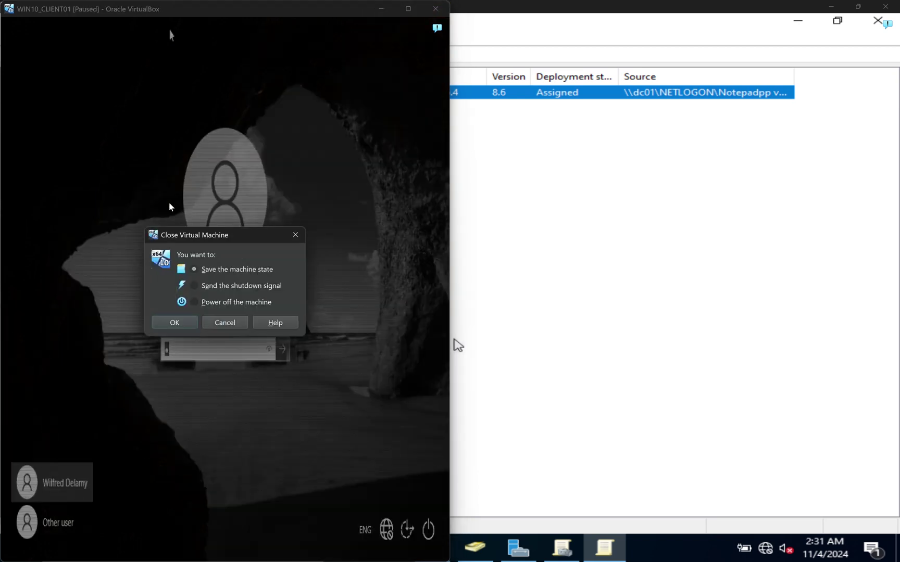
click(195, 302)
click(188, 324)
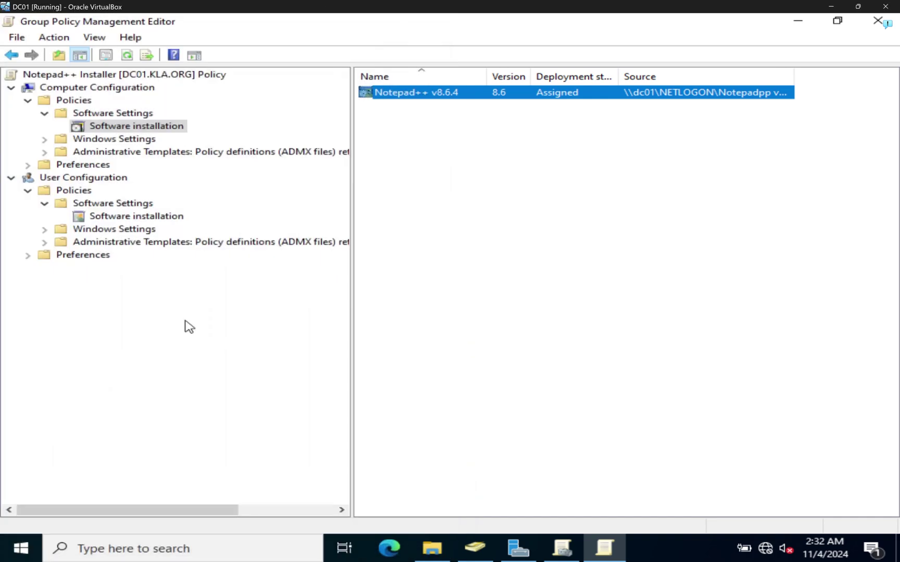
mouse_move(293, 559)
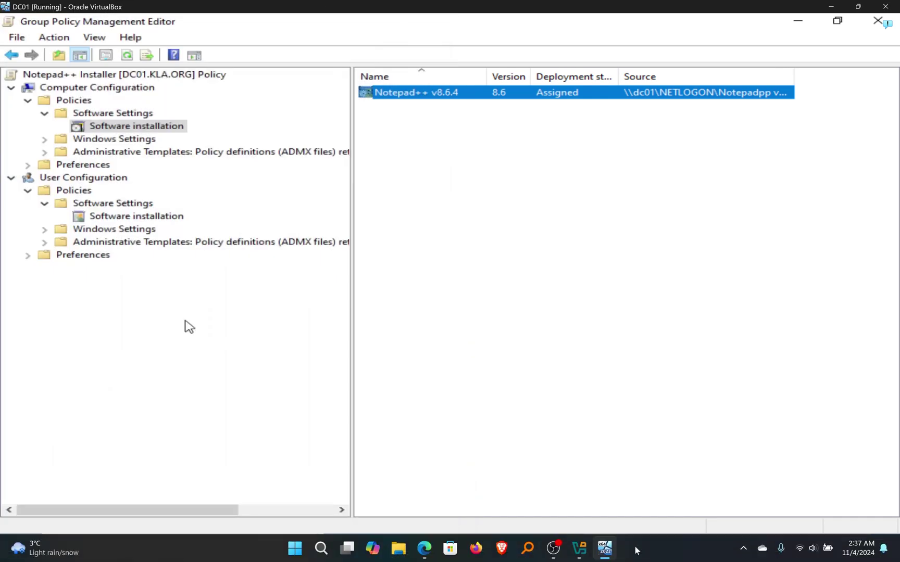
click(581, 554)
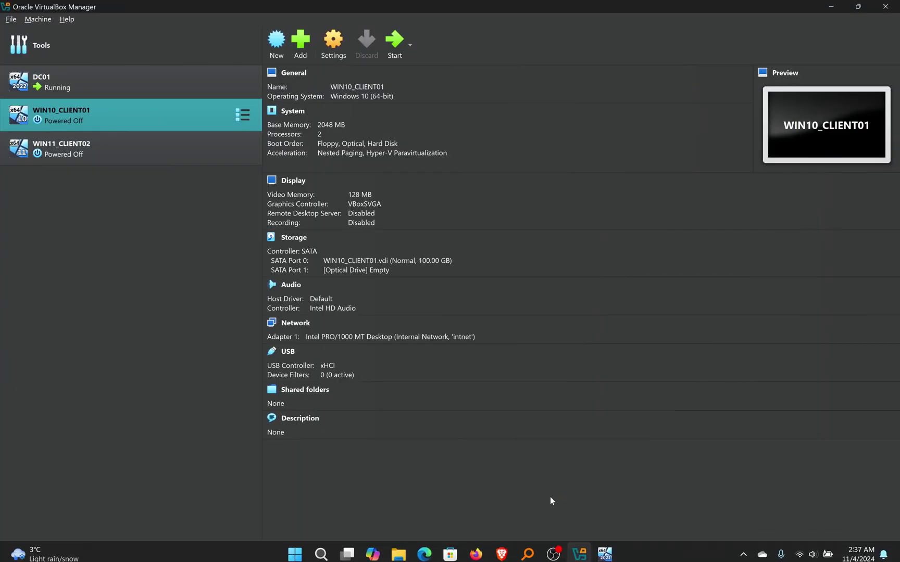
mouse_move(539, 561)
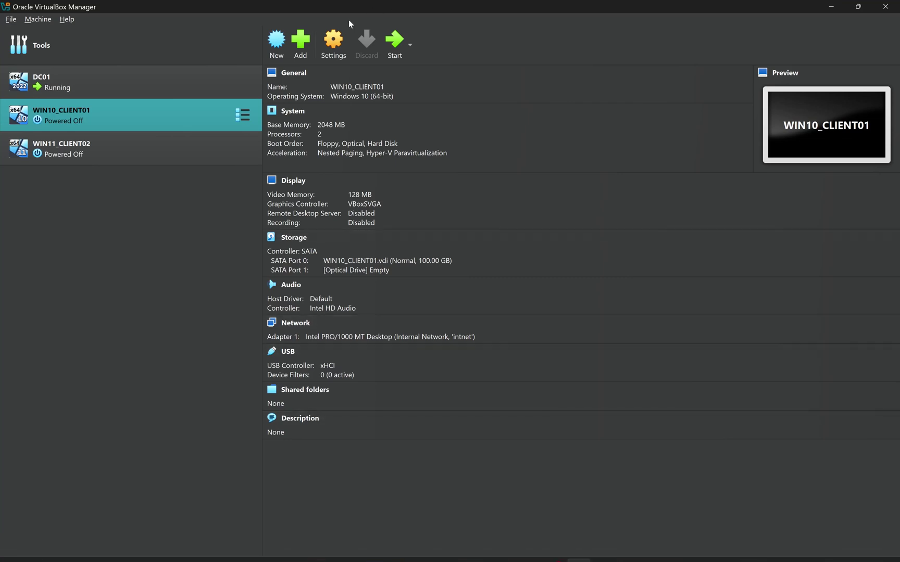
Start the WIN10_CLIENT01 virtual machine in a maximized scale-mode window and sign in to the domain user's account with its password.
double_click(123, 120)
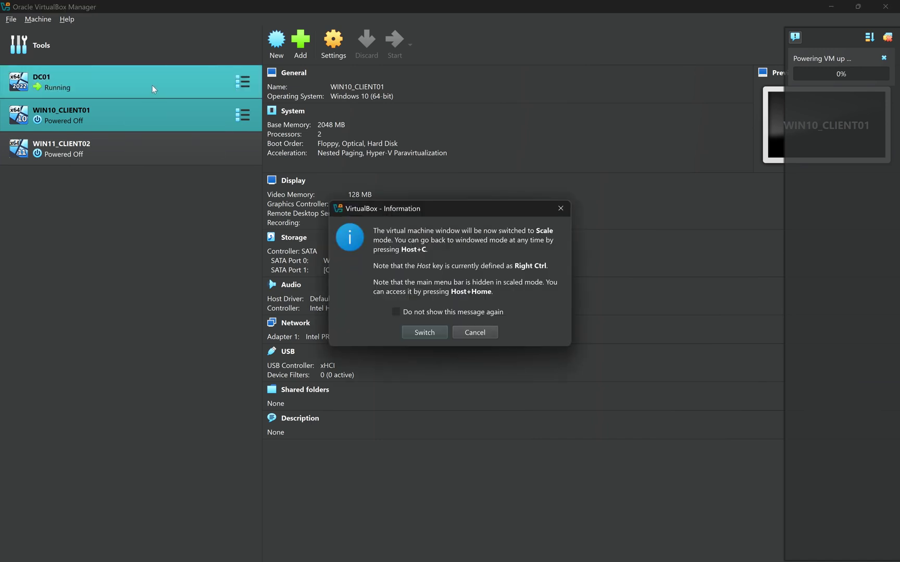
key(Return)
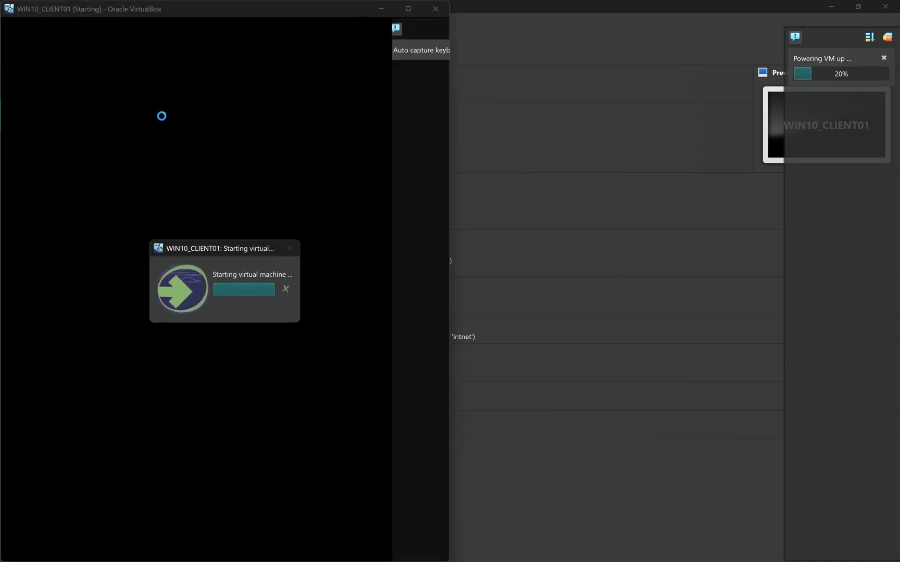
click(408, 8)
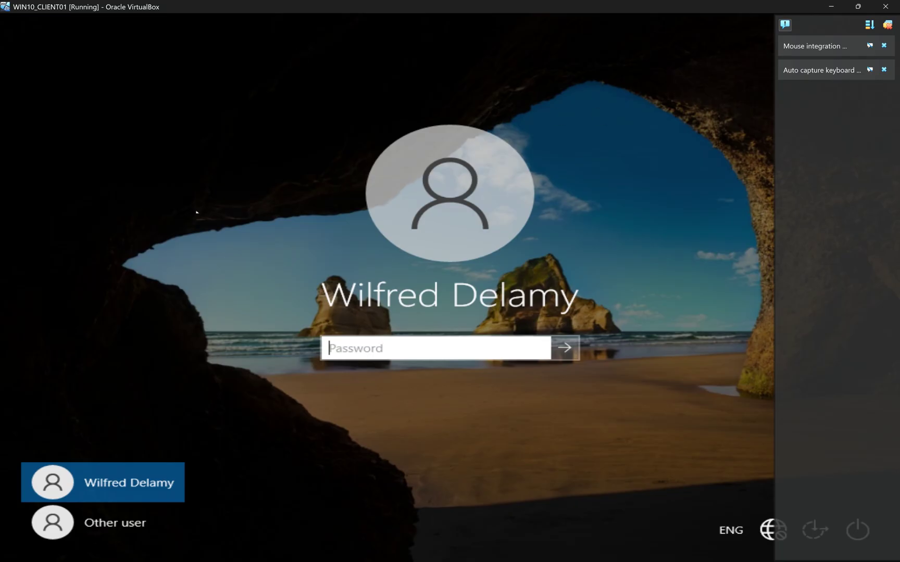
click(382, 345)
key(Return)
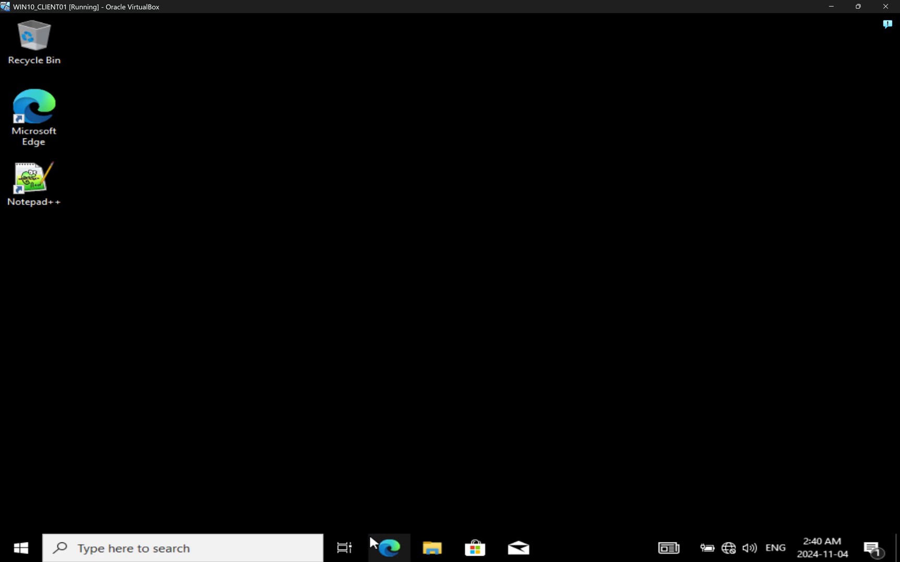
Run hostname in a Command Prompt on WIN10_CLIENT01 and highlight the returned computer name.
key(super+r)
text(cmd)
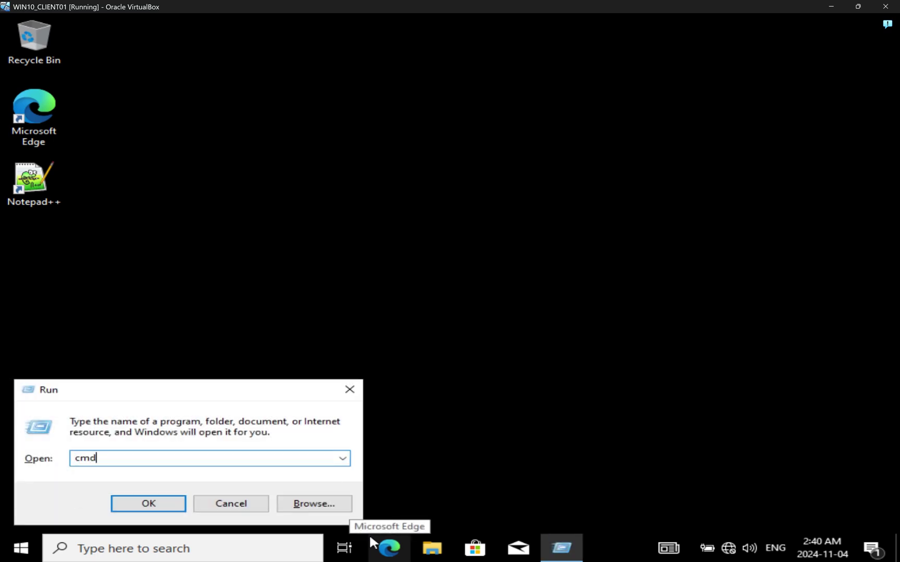
key(Return)
text(hostname)
key(Return)
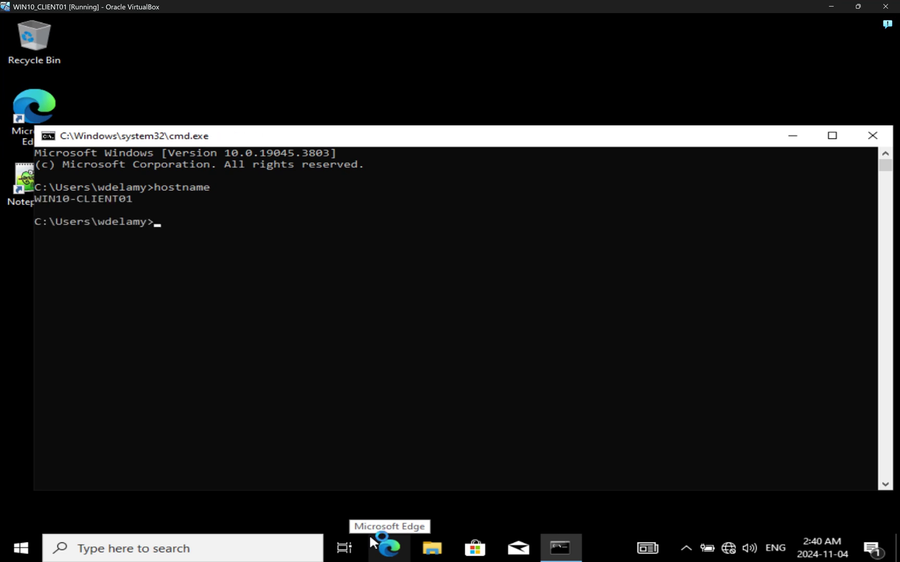
drag(122, 199, 5, 180)
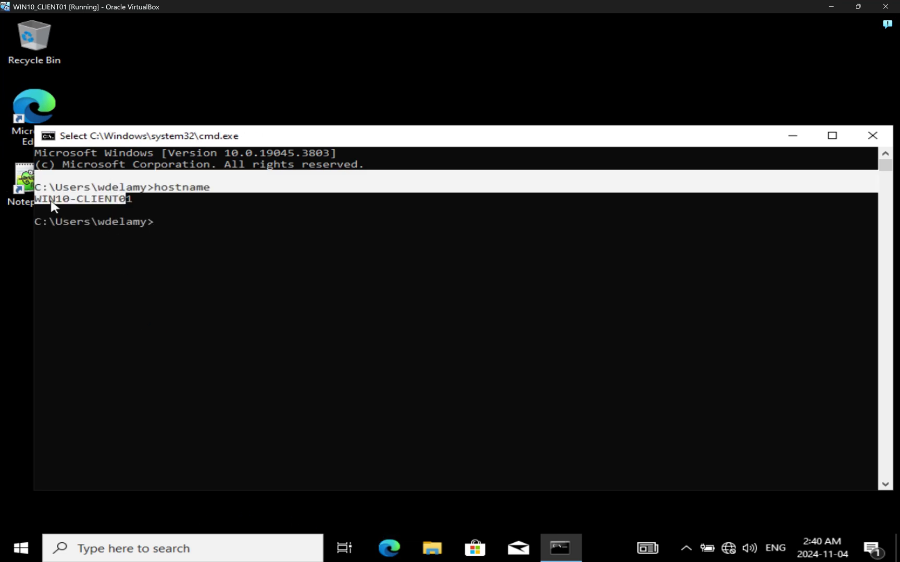
Select the Notepad++ desktop shortcut and check the recently added apps in the Start menu for Notepad++.
click(20, 196)
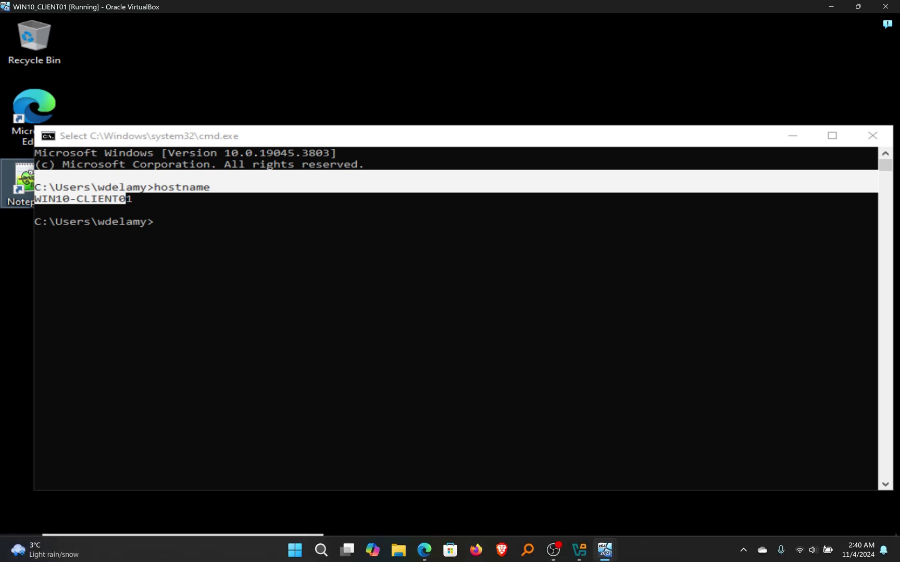
click(21, 548)
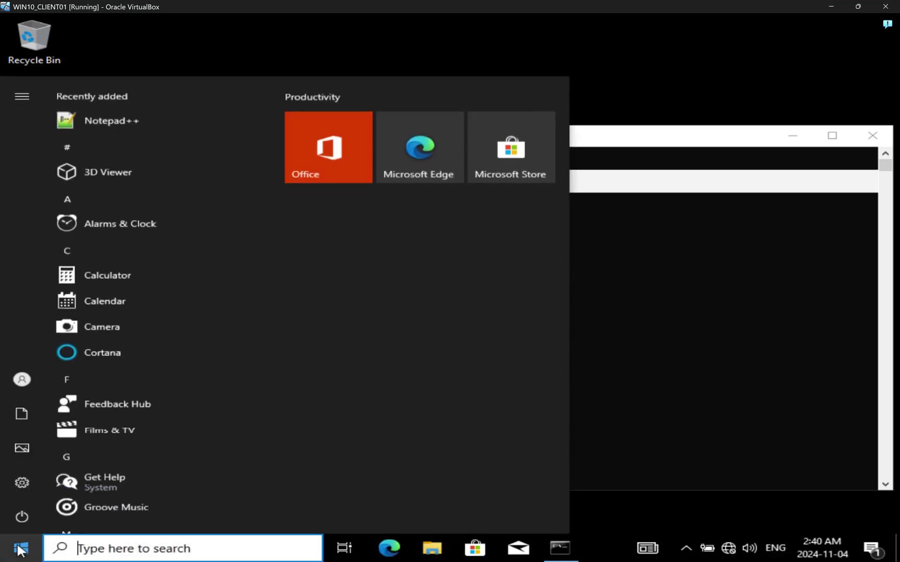